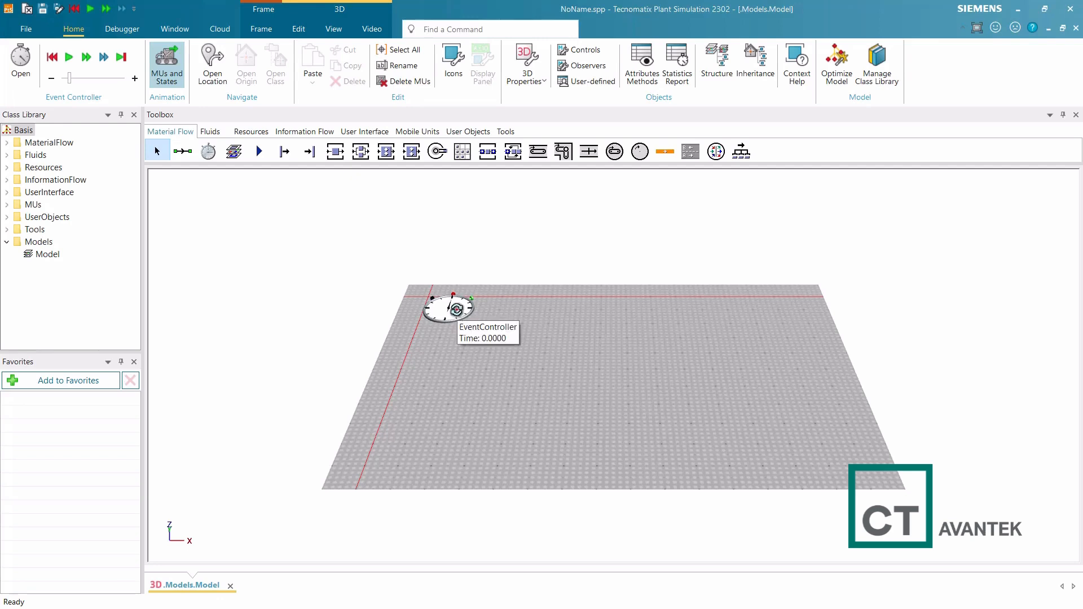
- Examine the empty 3D model from different viewing angles, positions and zoom levels
mouse_move(458, 313)
right_mouse_down()
mouse_move(502, 297)
mouse_move(684, 285)
mouse_move(481, 357)
mouse_move(459, 360)
mouse_move(455, 333)
right_mouse_up()
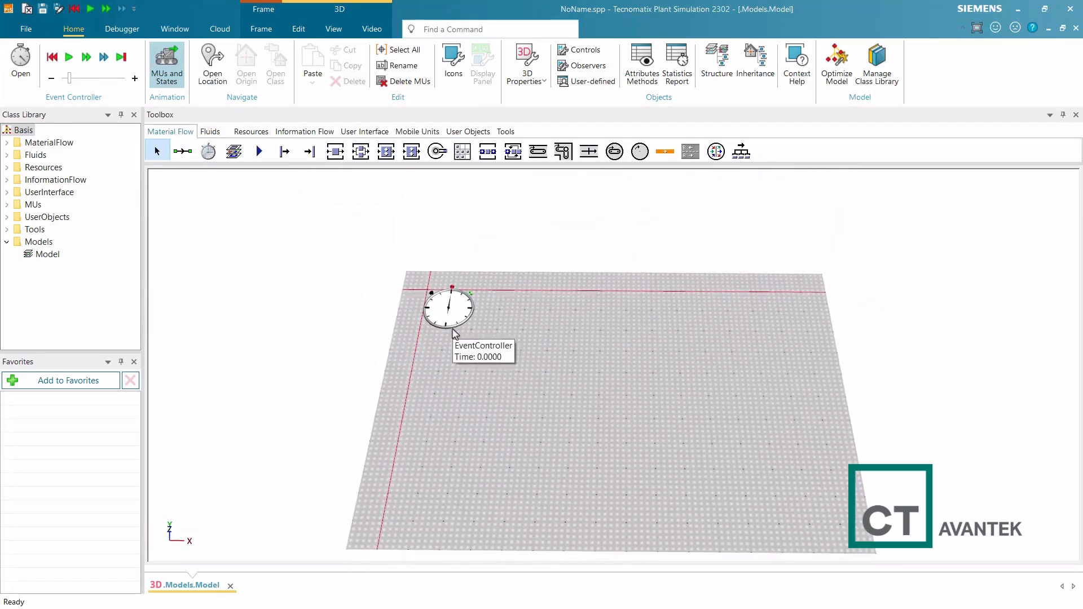
middle_click_drag(540, 418, 526, 384)
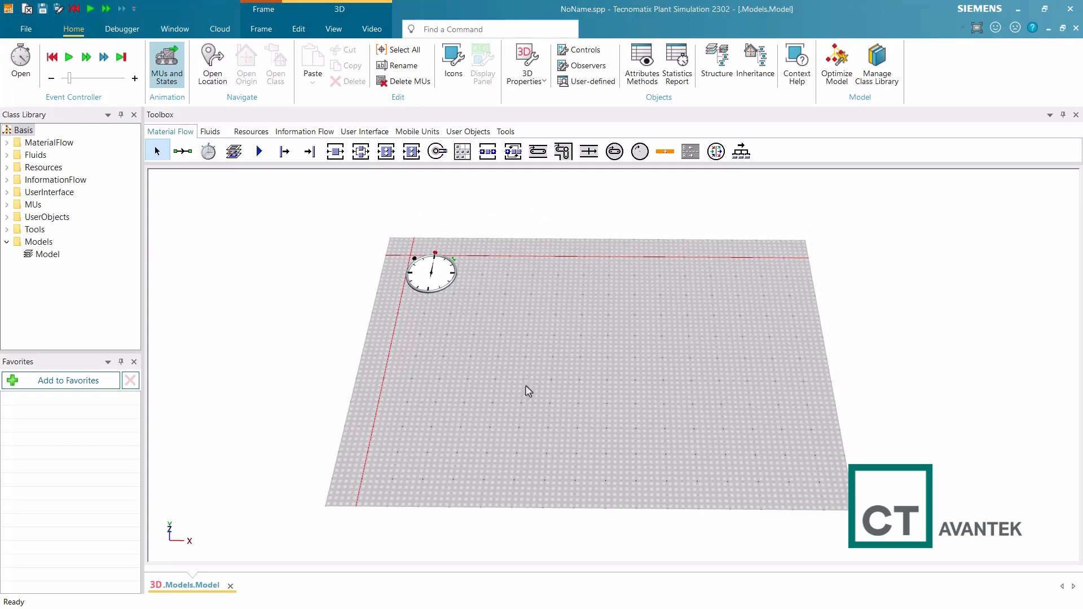
scroll(526, 389, "up", 4)
scroll(527, 391, "down", 2)
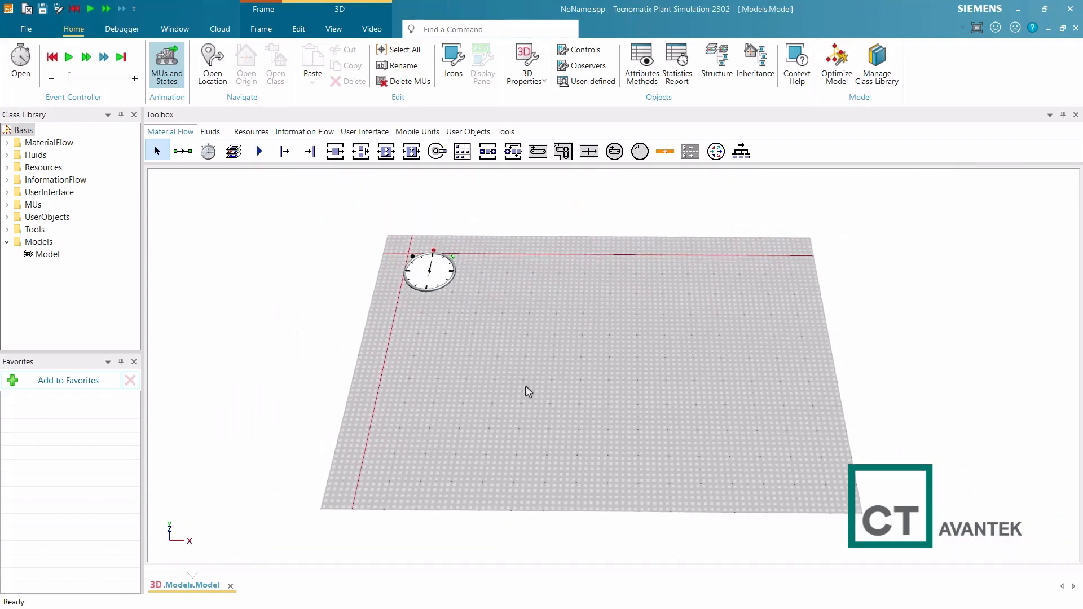
scroll(528, 391, "up", 2, "ctrl")
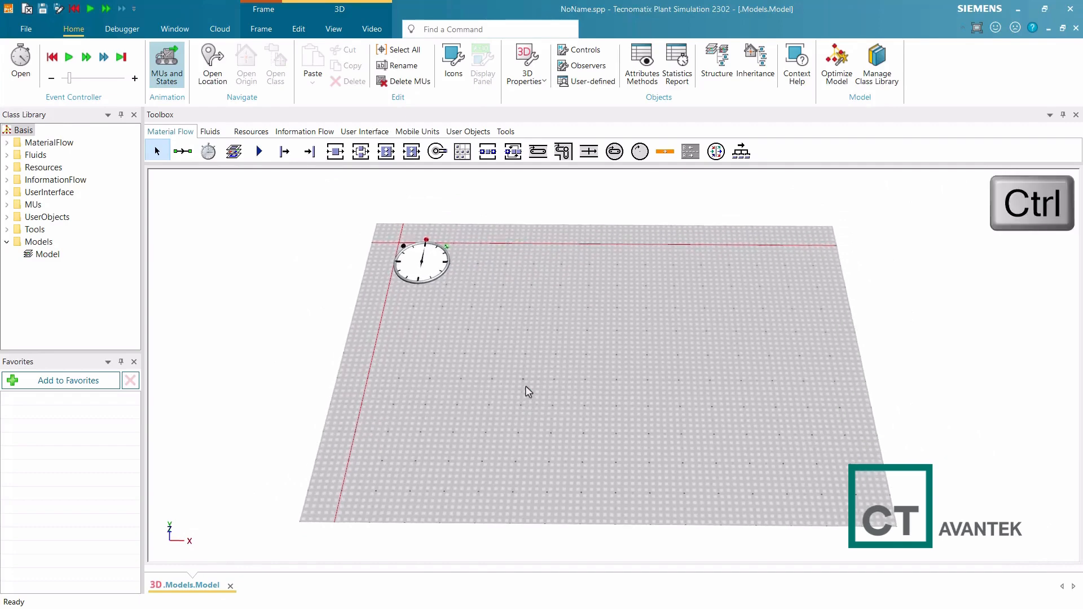
scroll(525, 386, "up", 2, "ctrl")
scroll(526, 386, "down", 2, "ctrl")
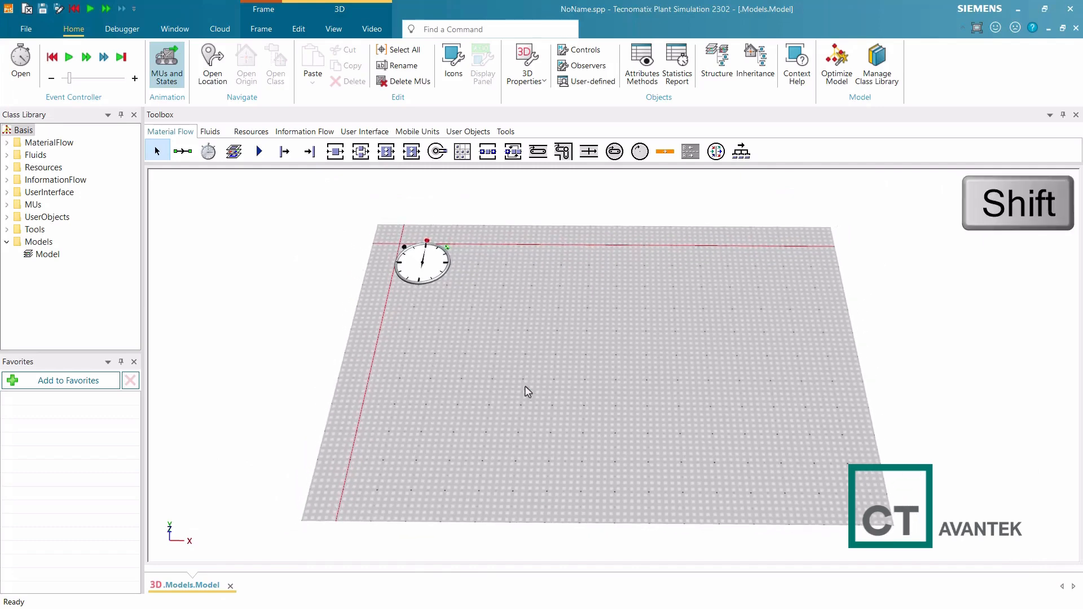
scroll(528, 390, "down", 5, "shift")
scroll(525, 390, "up", 5, "shift")
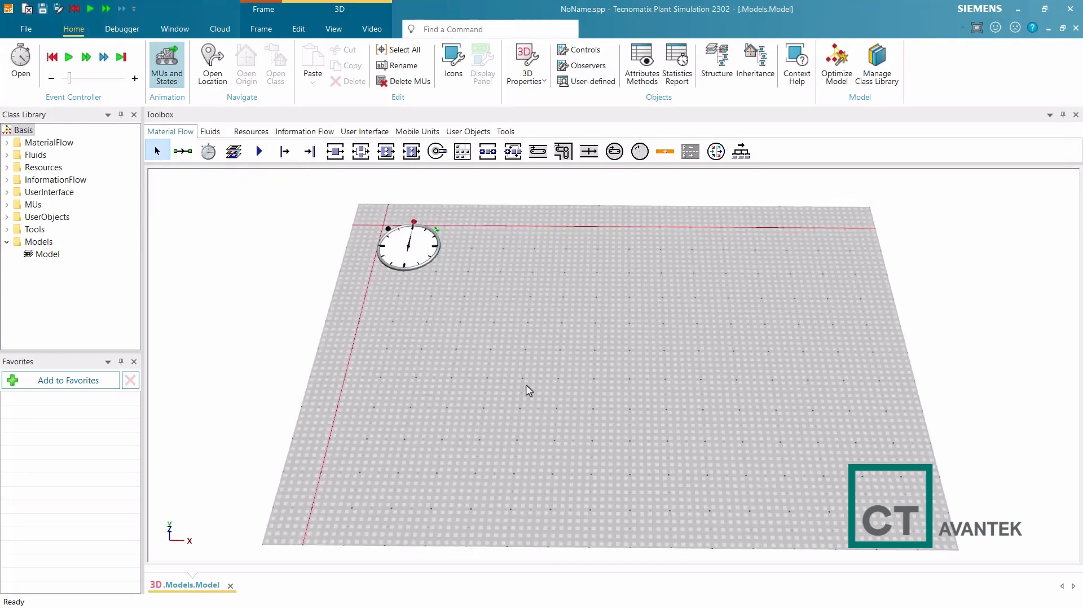
middle_click_drag(526, 386, 529, 384)
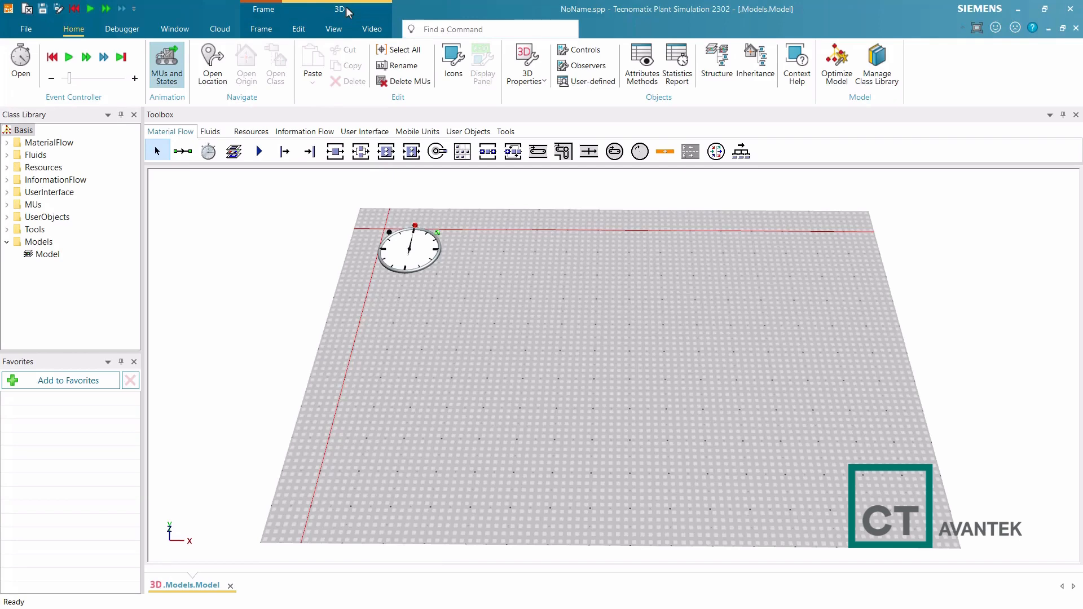
- Open the Method class from the Information Flow objects and tile its window vertically beside the 3D model
left_click(309, 132)
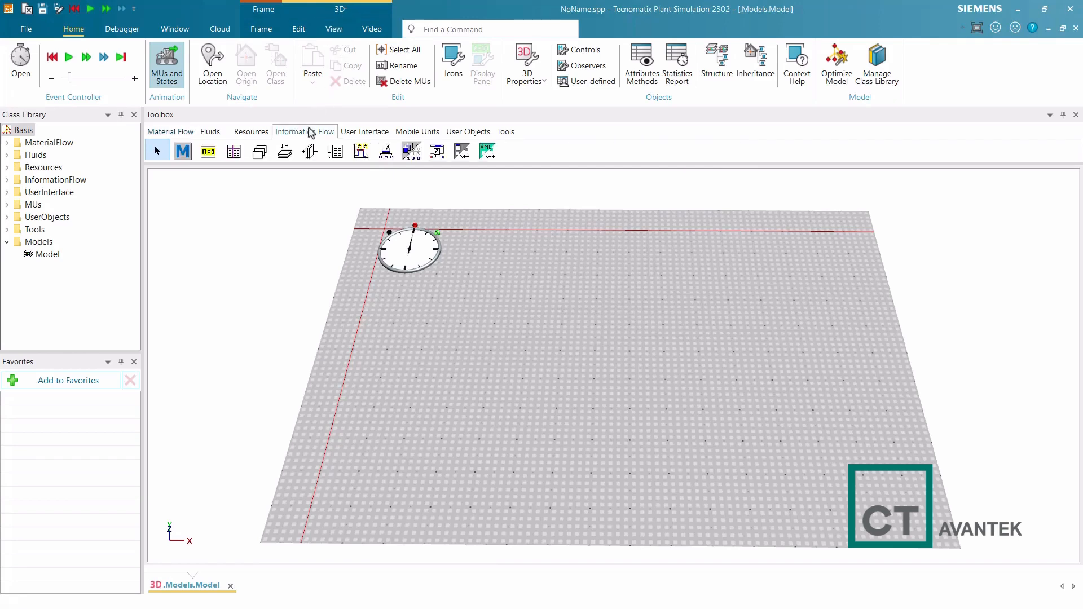
double_click(183, 153)
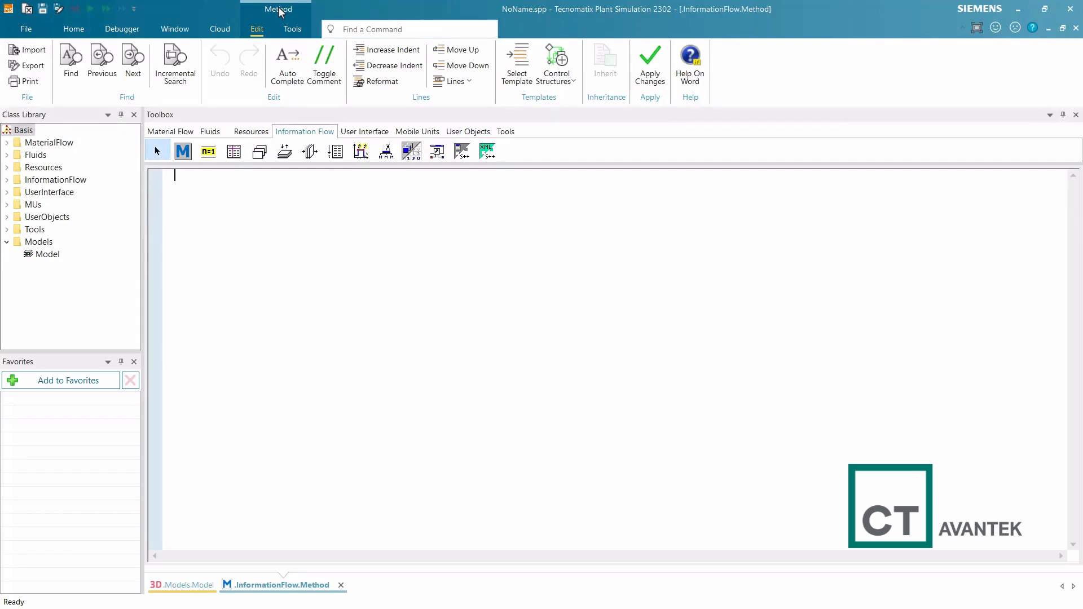
left_click(188, 29)
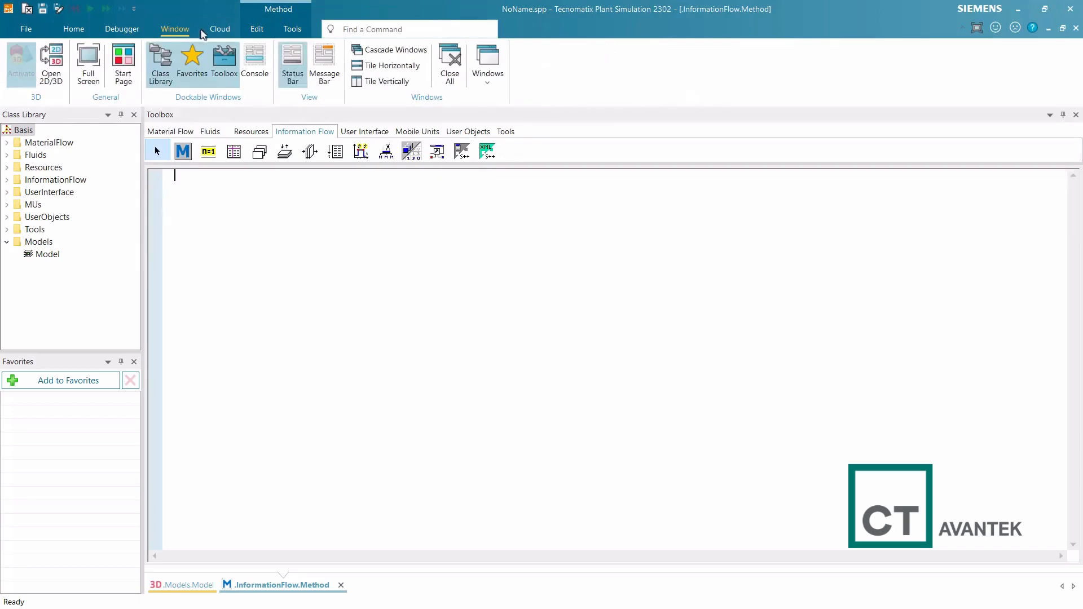
left_click(377, 82)
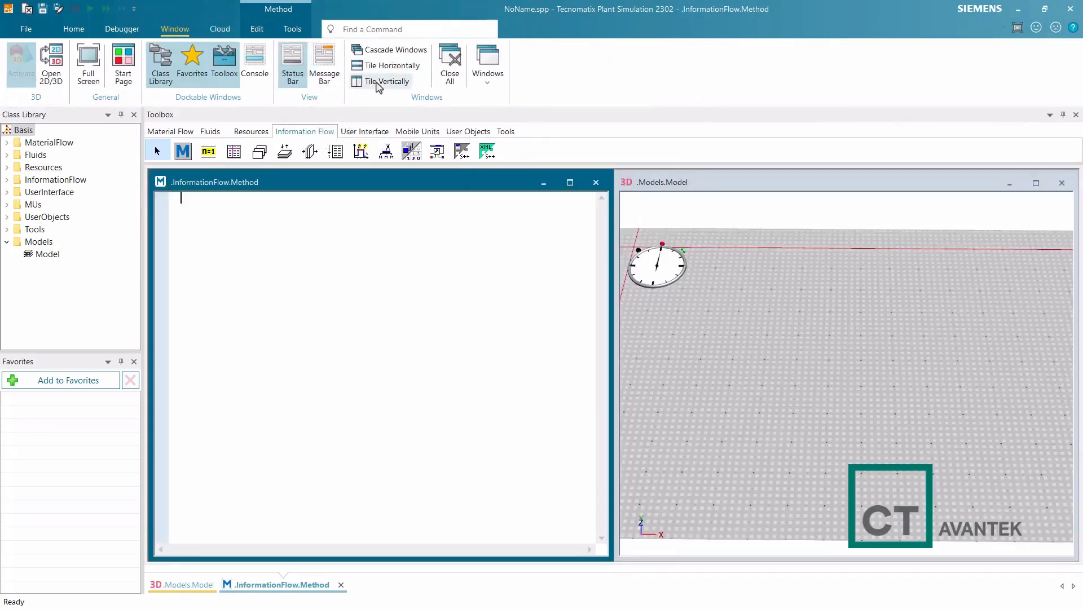
- Close the Method window and maximize the 3D model window
left_click(160, 182)
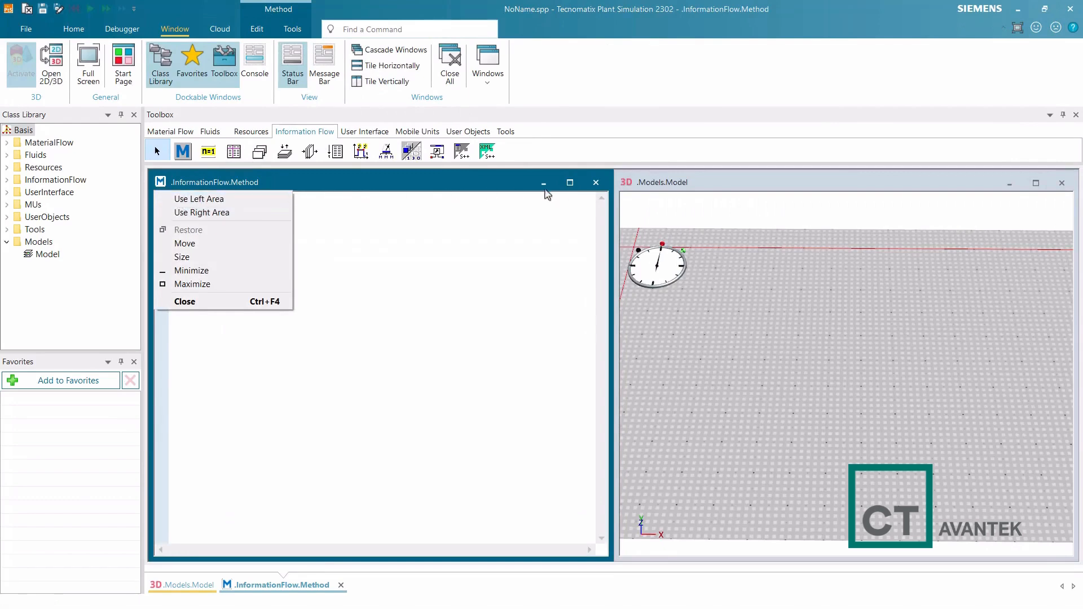
left_click(596, 184)
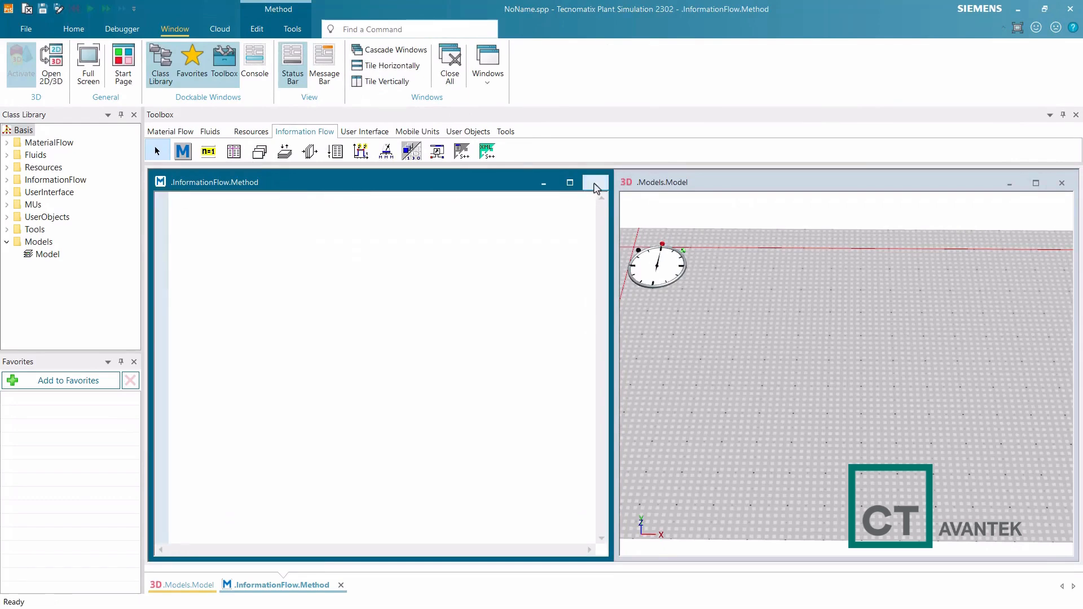
left_click(595, 183)
left_click(1035, 183)
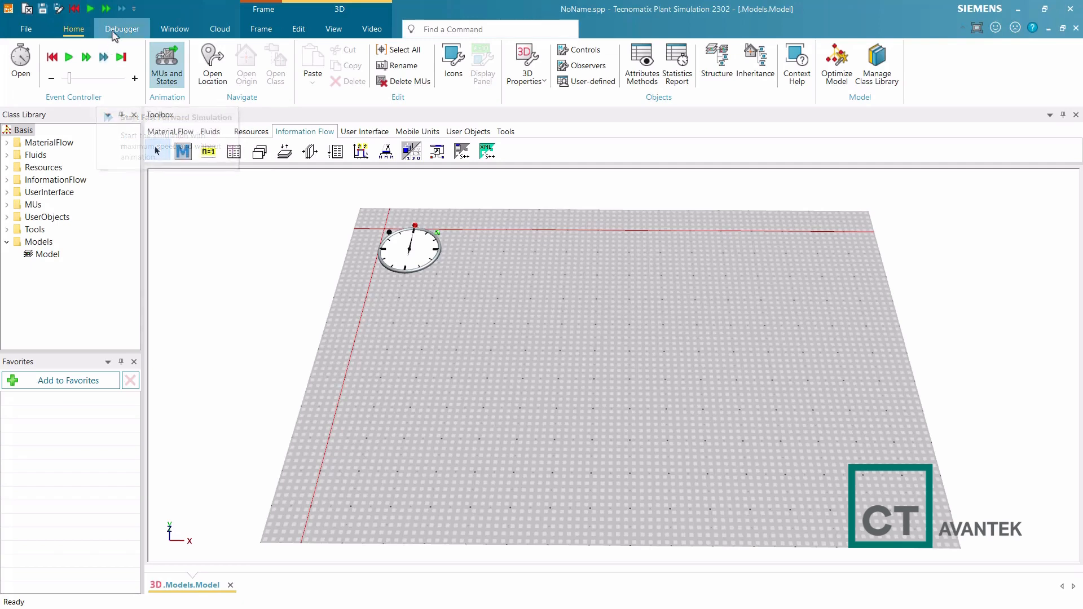
- Hide the Class Library and show it again
left_click(115, 34)
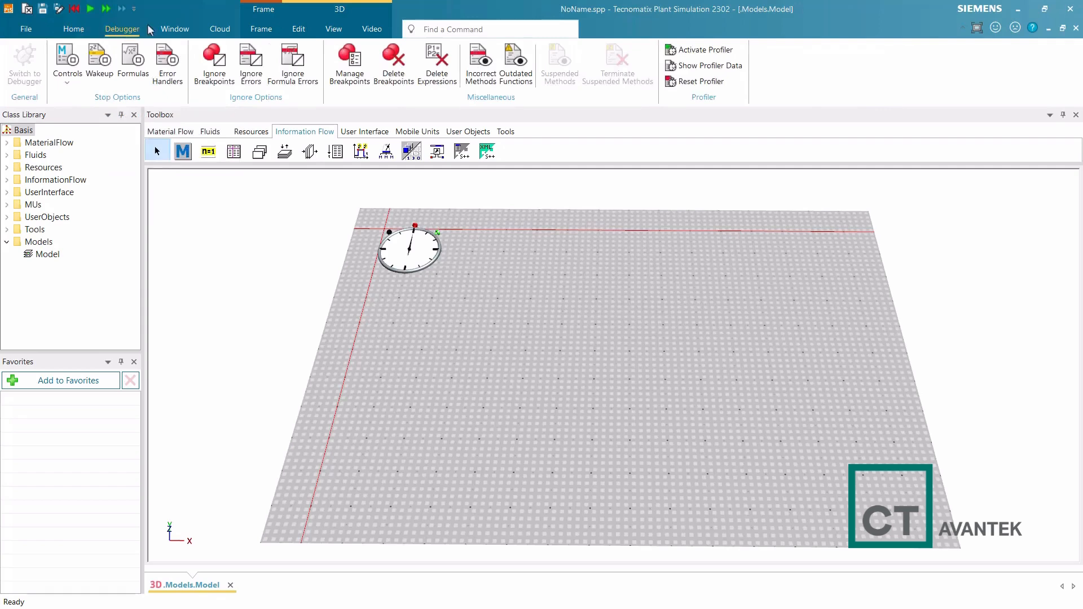
left_click(165, 29)
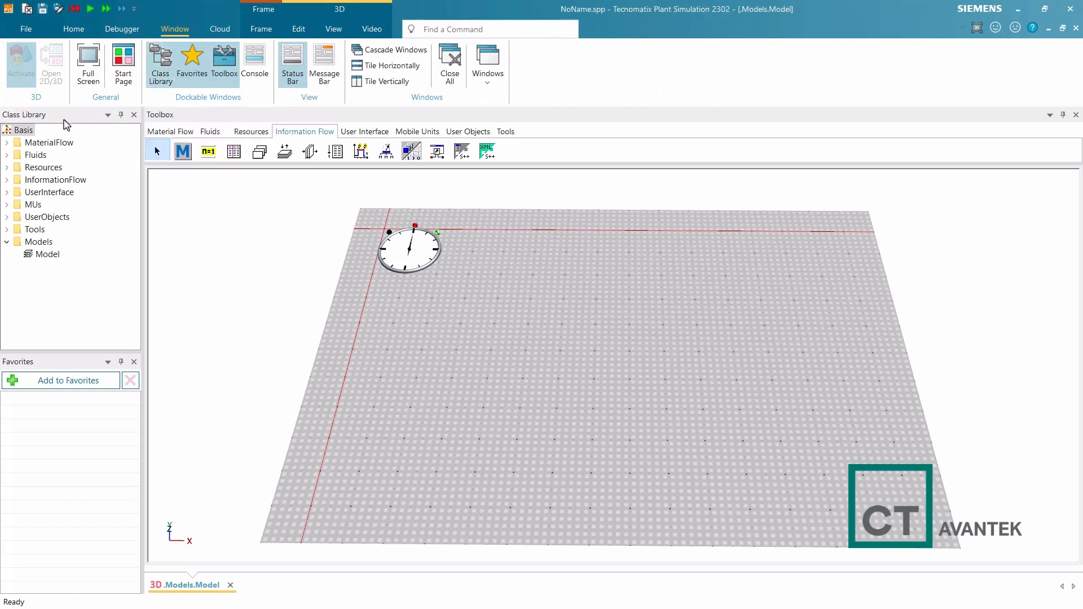
left_click(134, 115)
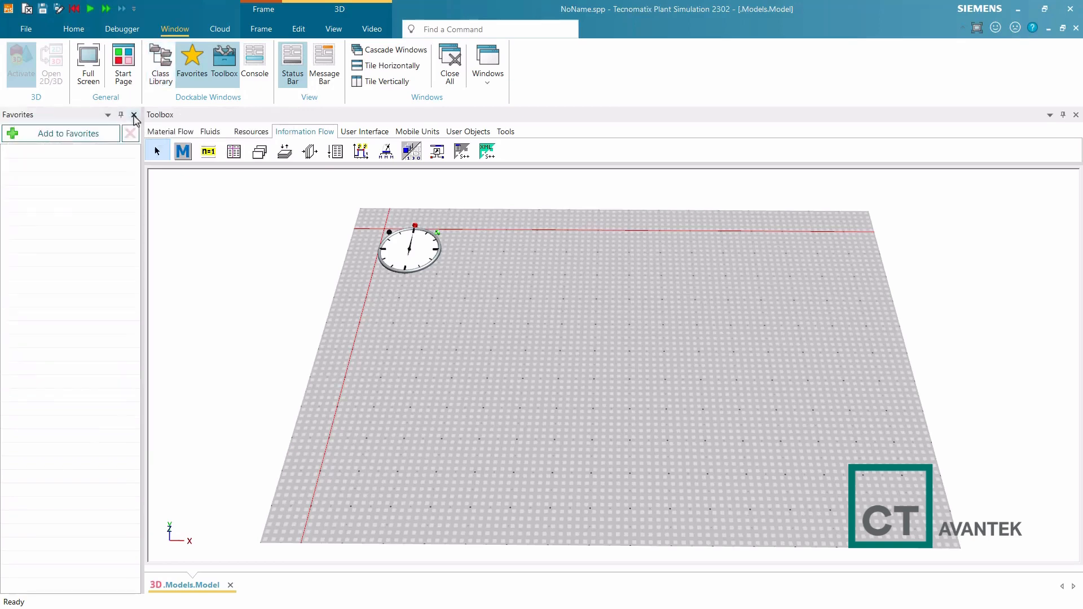
left_click(162, 78)
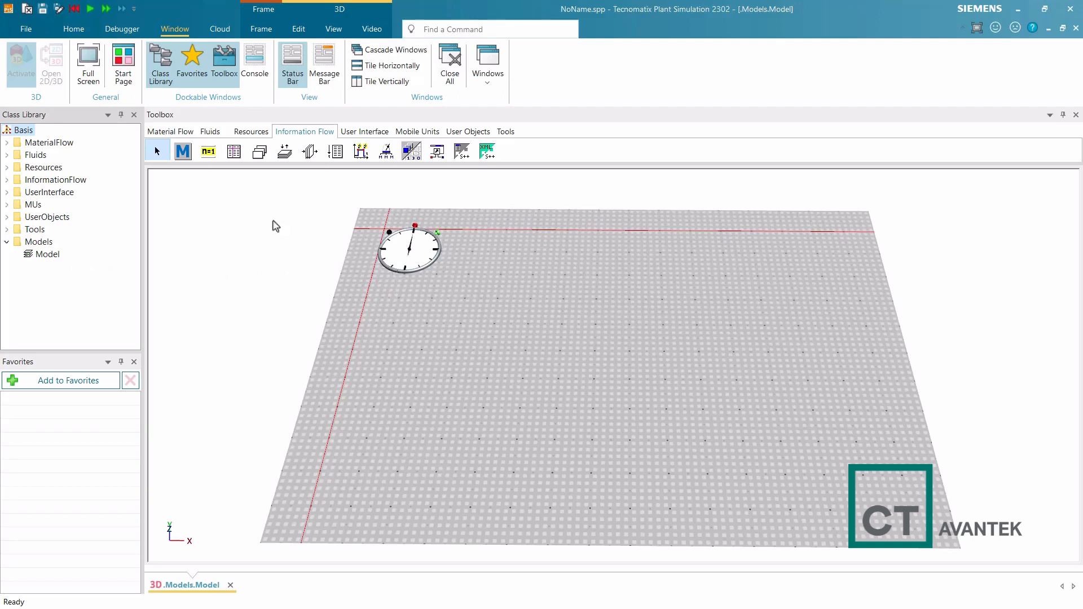
- Place a Station from the MaterialFlow folder of the Class Library near the middle of the model floor
left_click(8, 143)
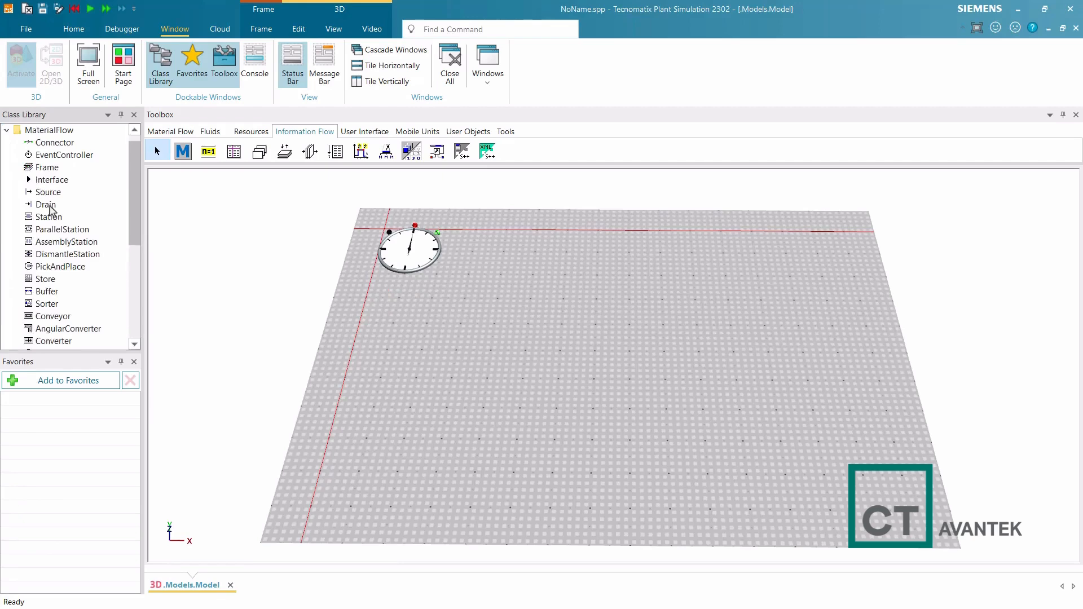
left_click_drag(51, 217, 623, 382)
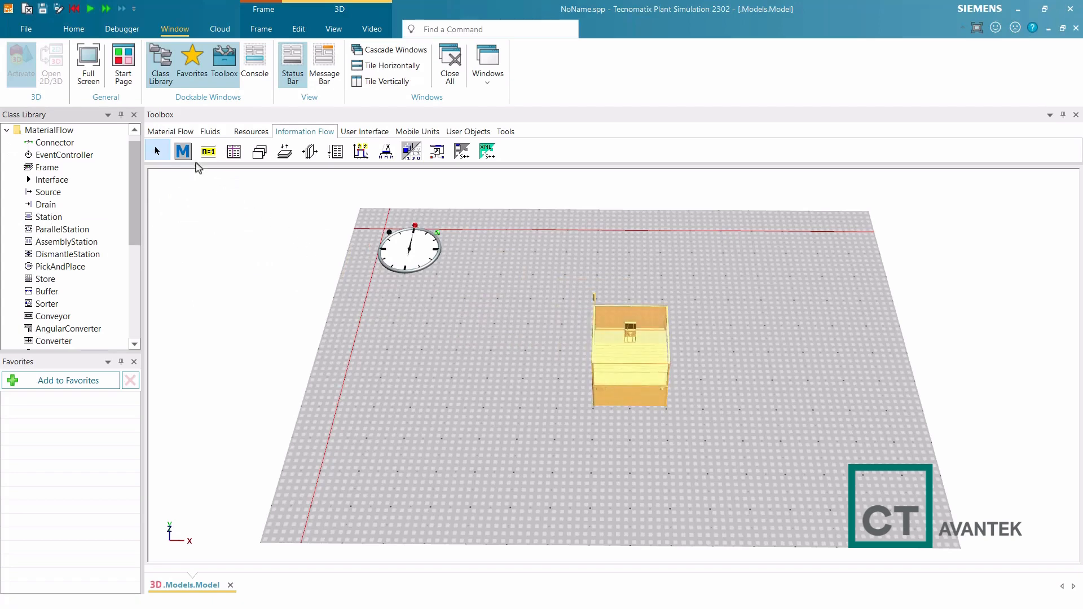
- Display the Material Flow objects in the Toolbox, then hide the Toolbox and show it again
left_click(178, 135)
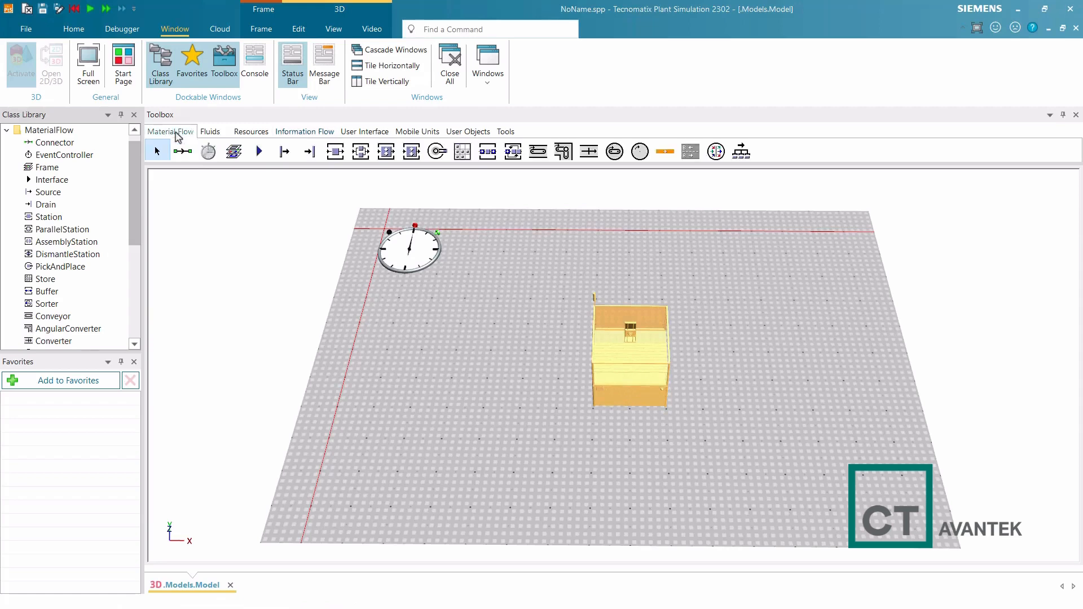
left_click(228, 80)
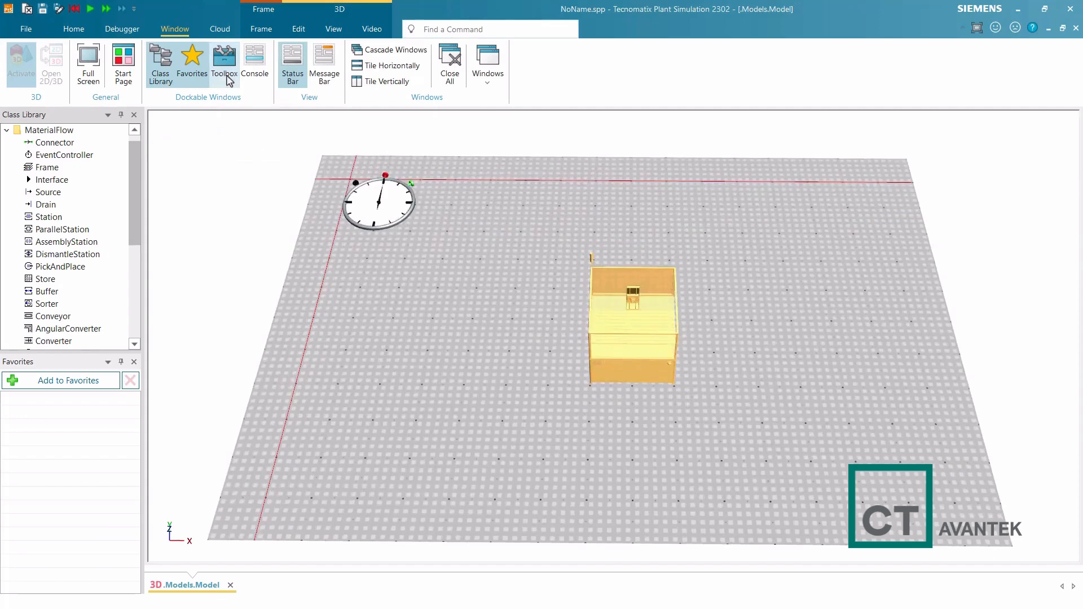
left_click(228, 81)
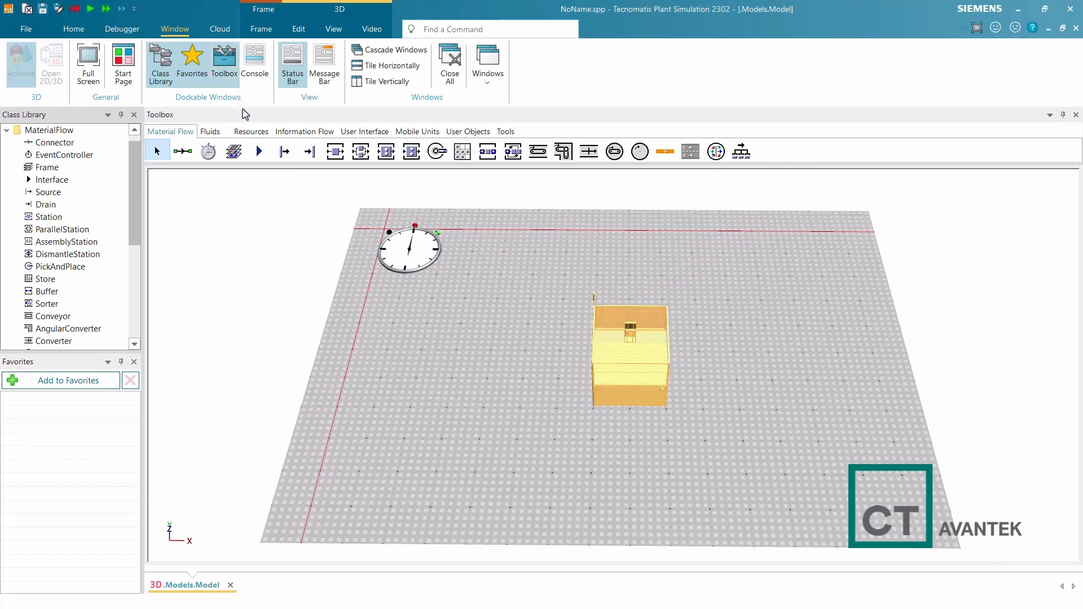
- Insert a Source directly against the left side of the Station and a Drain directly against its right side
left_click(284, 151)
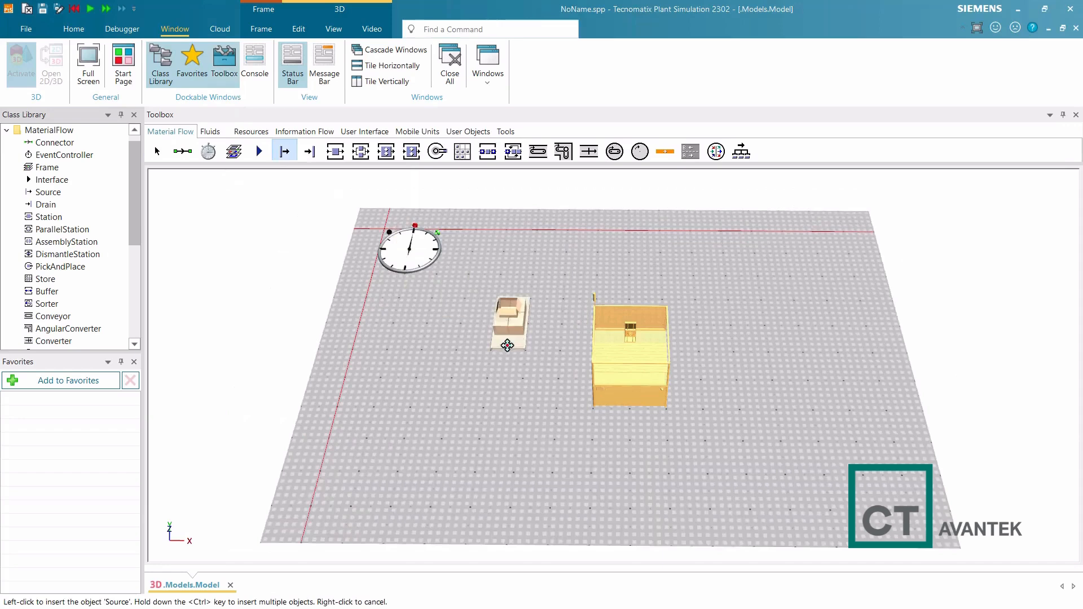
left_click(563, 388)
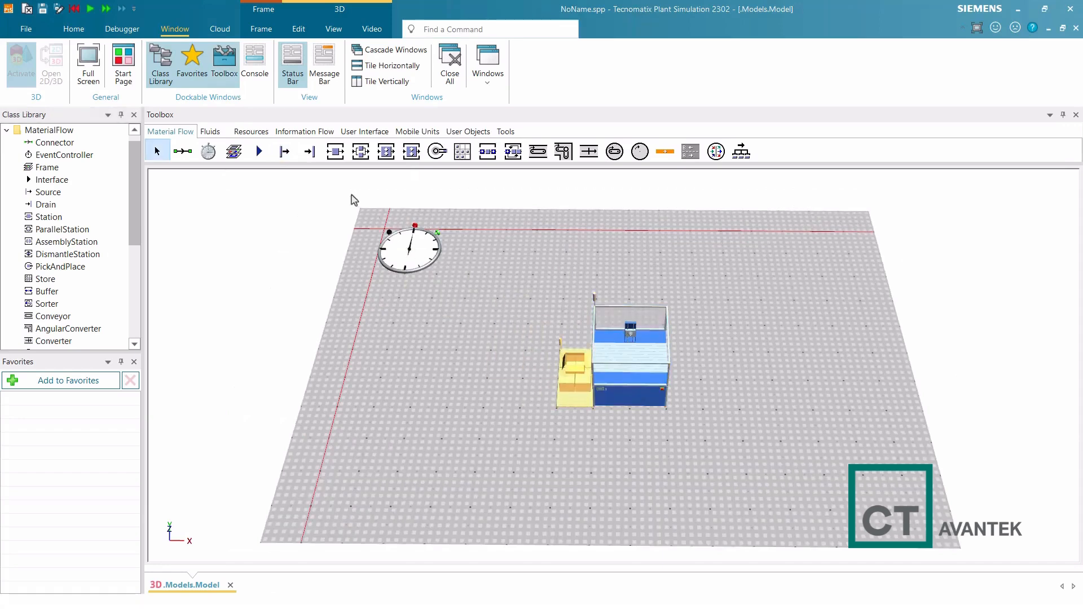
left_click(314, 160)
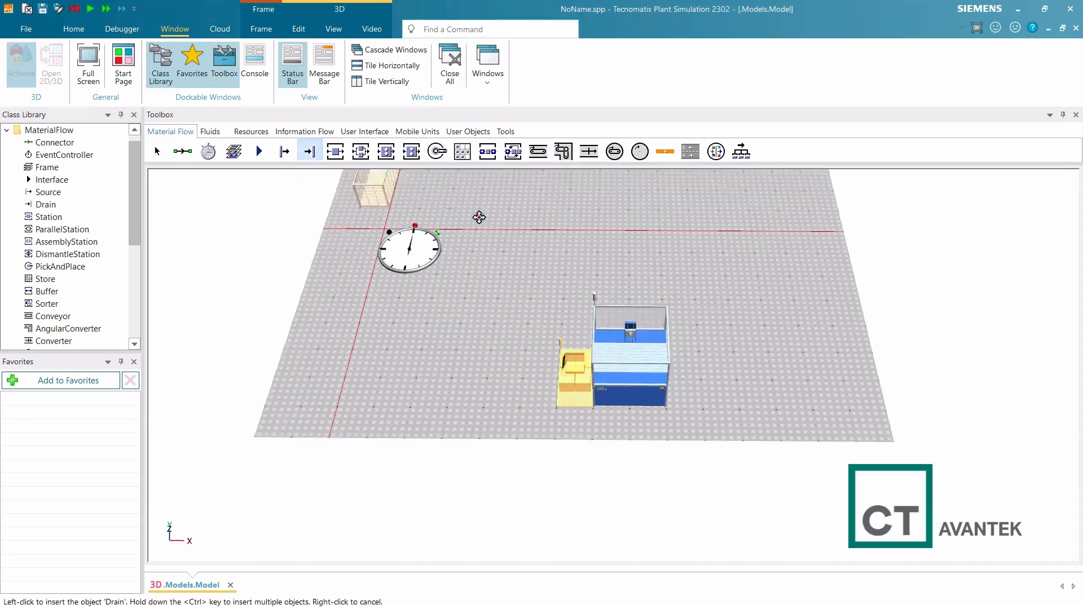
left_click(695, 380)
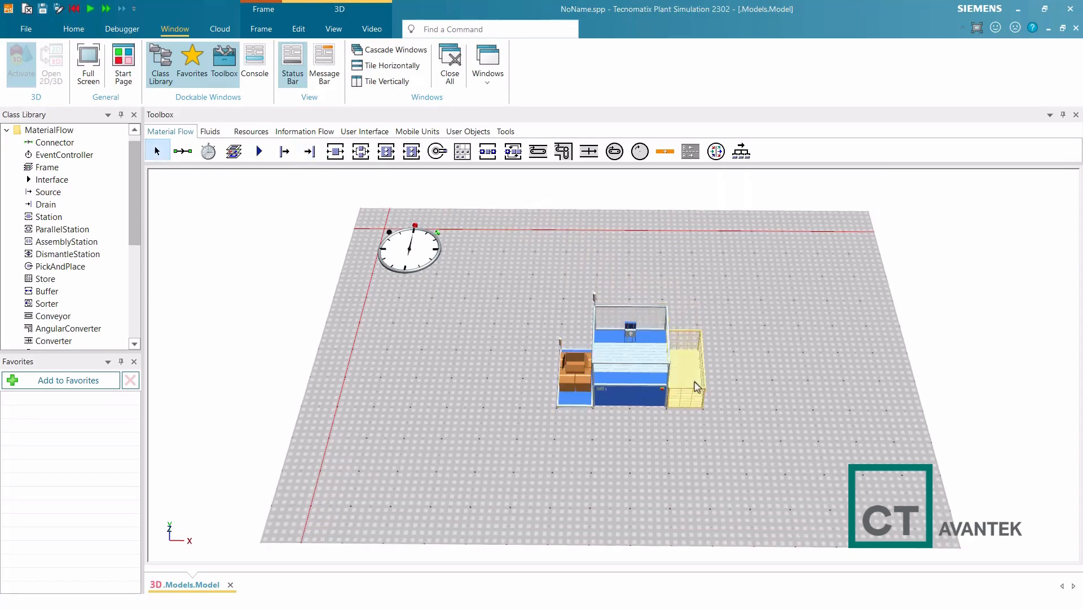
left_click(728, 415)
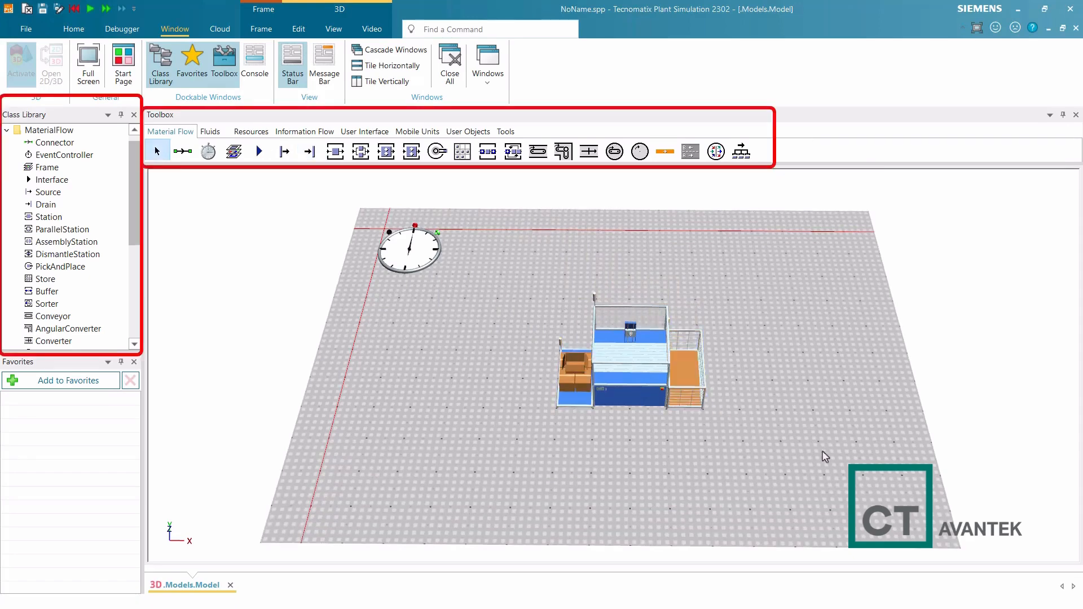
- Try moving the Station with grid snapping active, and again with Snap to Grid turned off
middle_click_drag(822, 451, 824, 443)
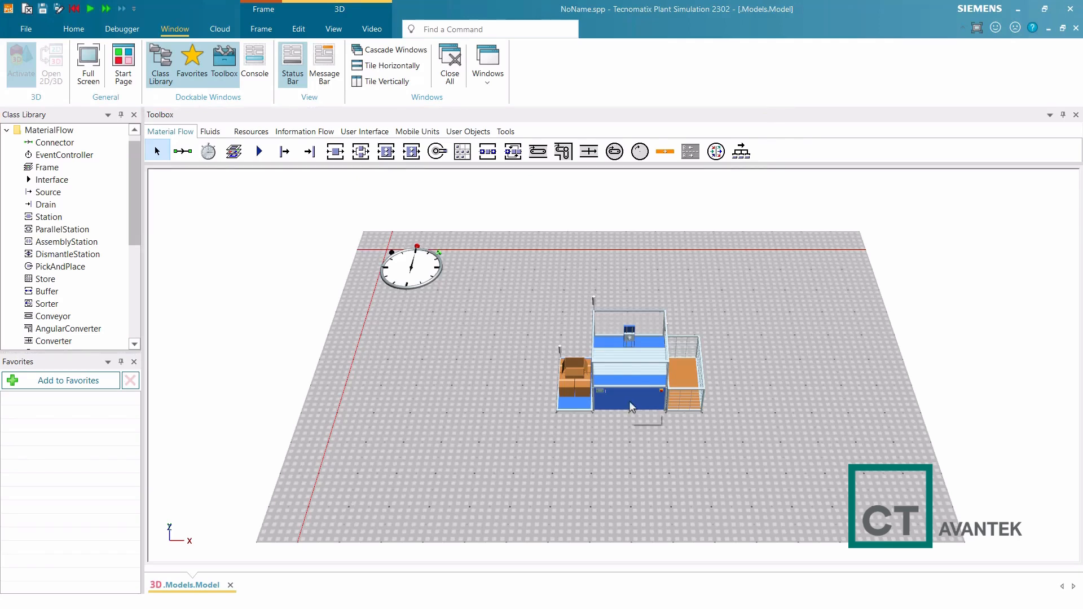
left_click_drag(628, 399, 633, 433)
left_click(297, 30)
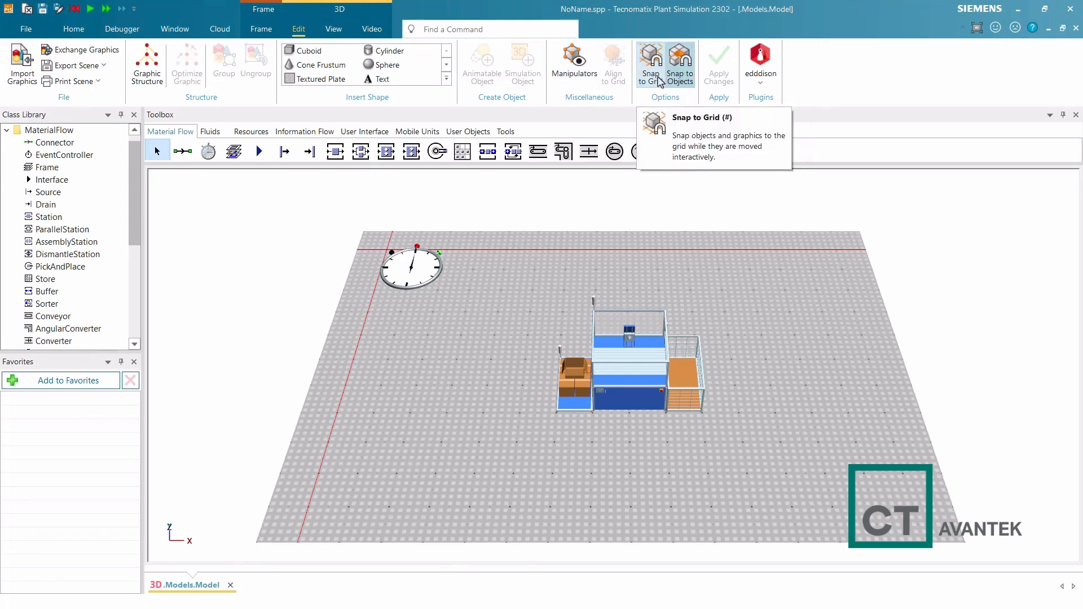
left_click(676, 79)
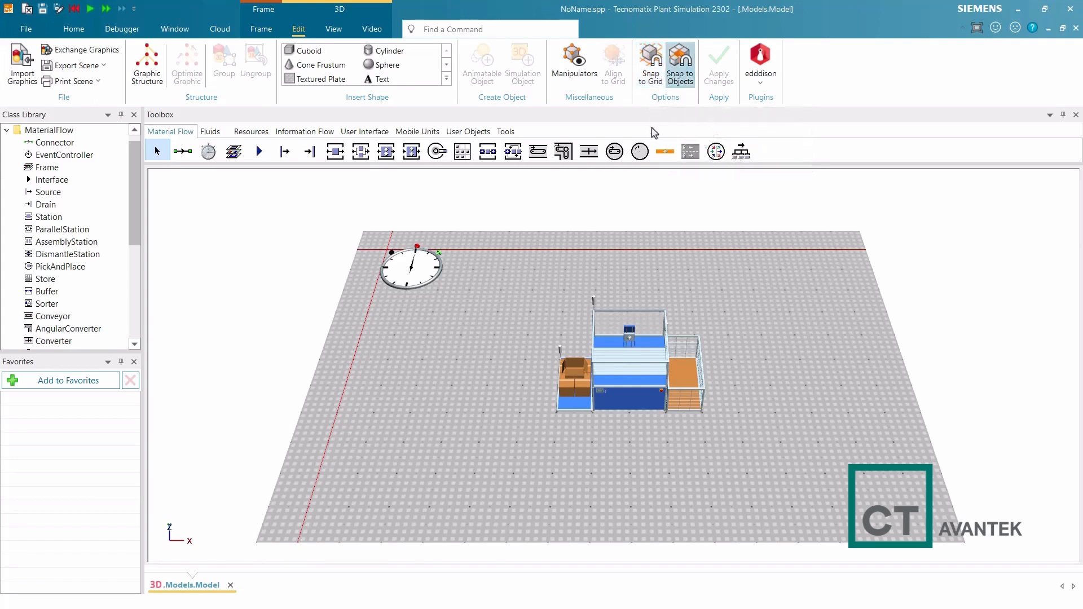
mouse_move(636, 389)
left_mouse_down()
mouse_move(633, 297)
mouse_move(660, 278)
mouse_move(737, 273)
mouse_move(799, 322)
mouse_move(786, 336)
mouse_move(689, 302)
mouse_move(640, 331)
mouse_move(627, 372)
left_mouse_up()
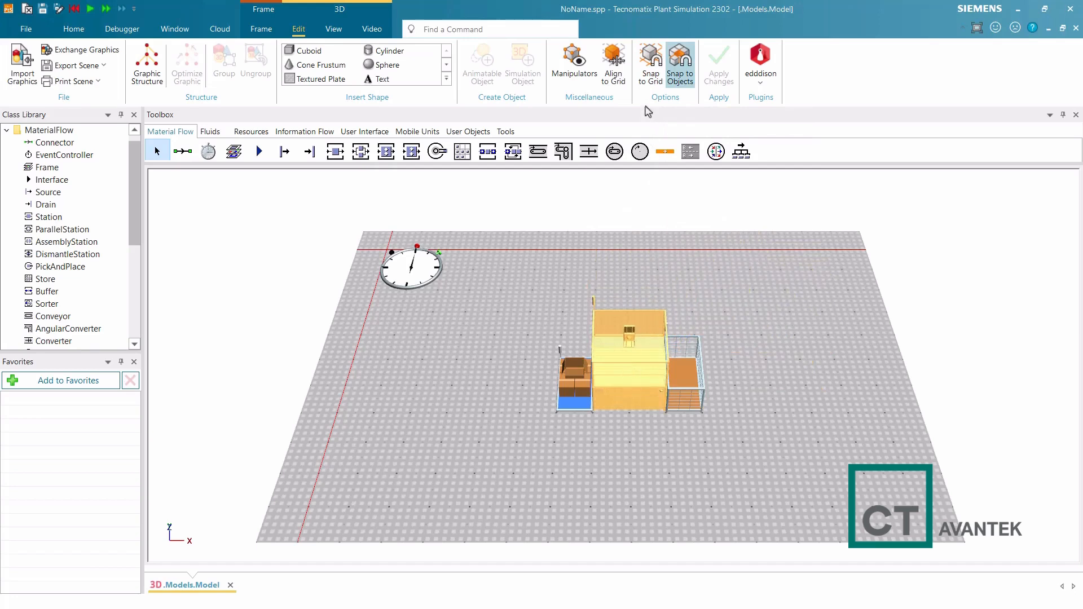
- Turn Snap to Grid back on and nudge the Station by grid increments along both floor axes, returning it to its starting place
left_click(647, 79)
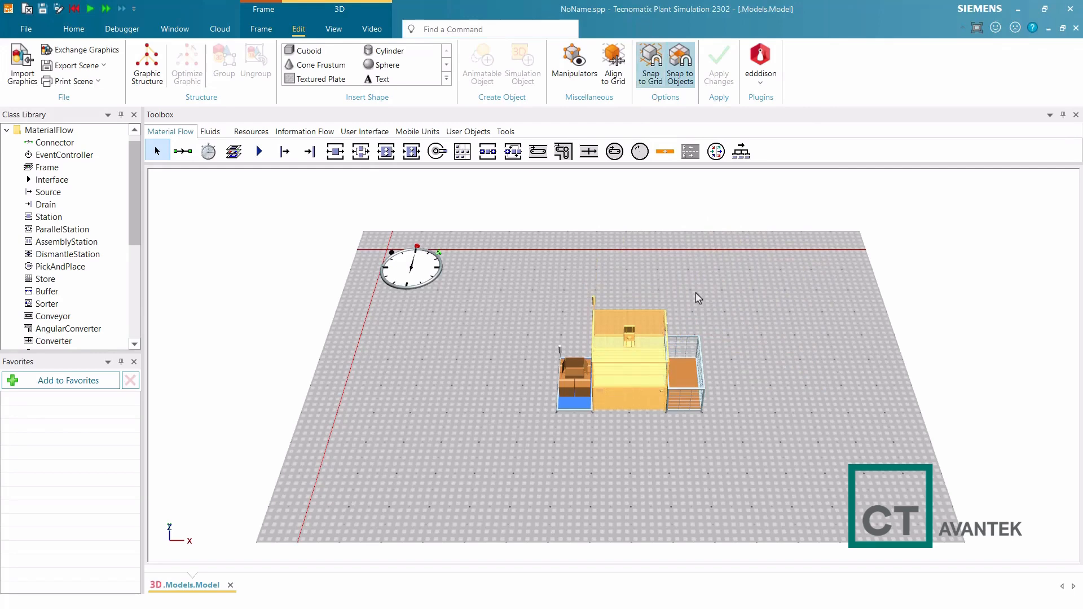
key("Up")
key("Up")
key("Up")
key("Down")
key("Down")
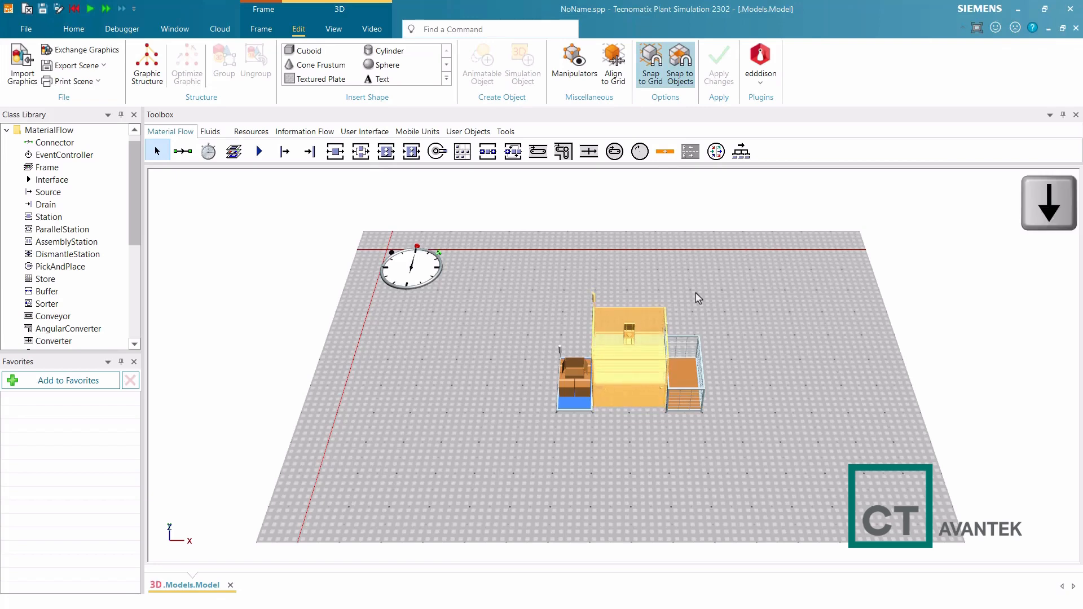
key("Down")
key("Right")
key("Right")
key("Left")
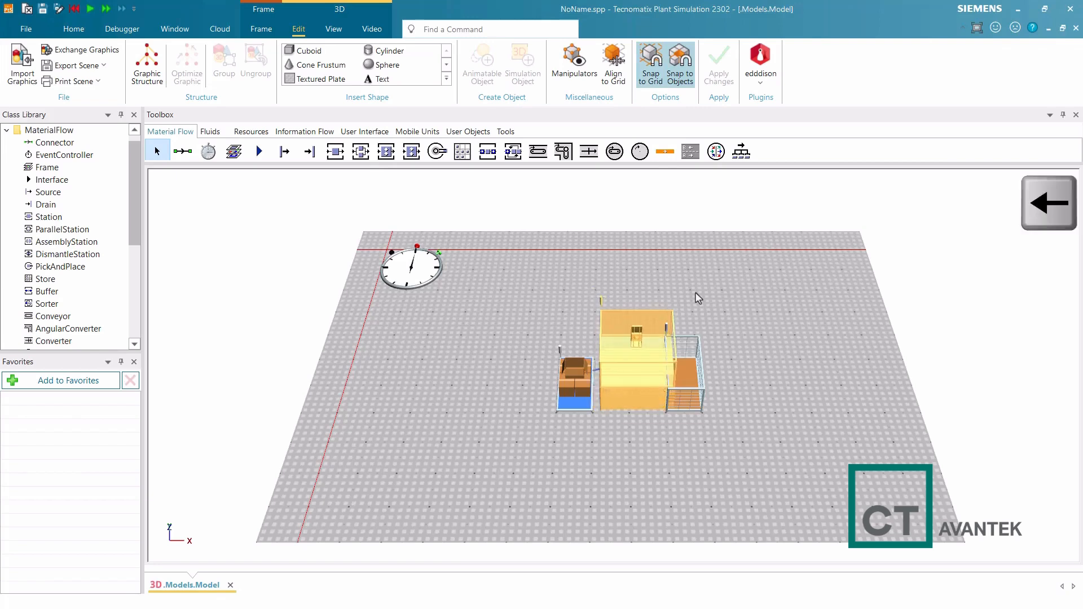
key("Left")
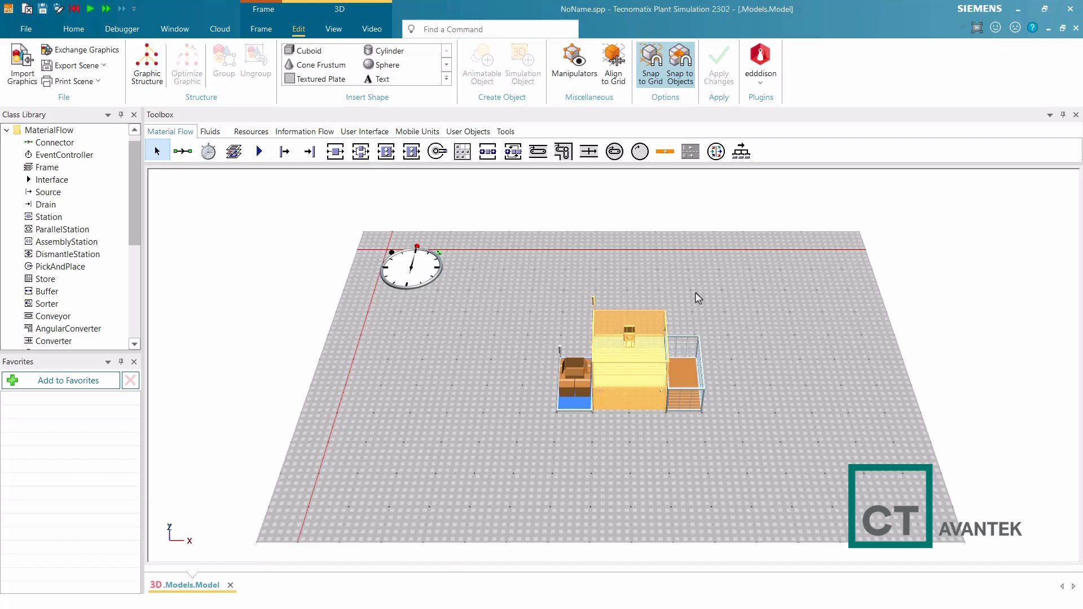
- Try nudging the Station in fine increments along both floor axes, returning it to its starting place
key("ctrl+Up")
key("ctrl+Up")
key("ctrl+Up")
key("ctrl+Down")
key("ctrl+Down")
key("ctrl+Down")
key("ctrl+Left")
key("ctrl+Left")
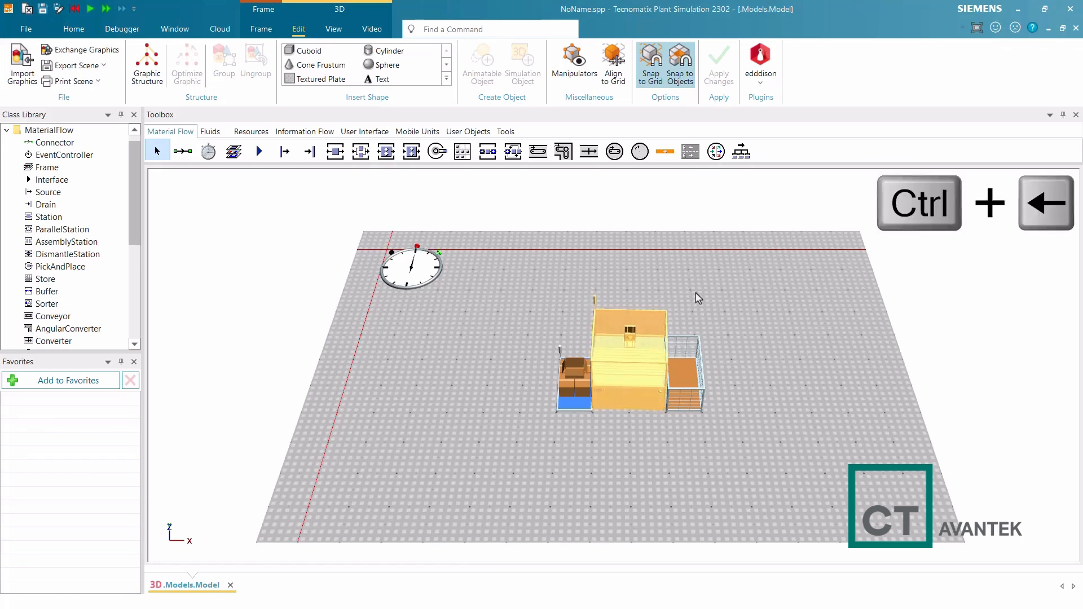
key("ctrl+Right")
key("ctrl+Right")
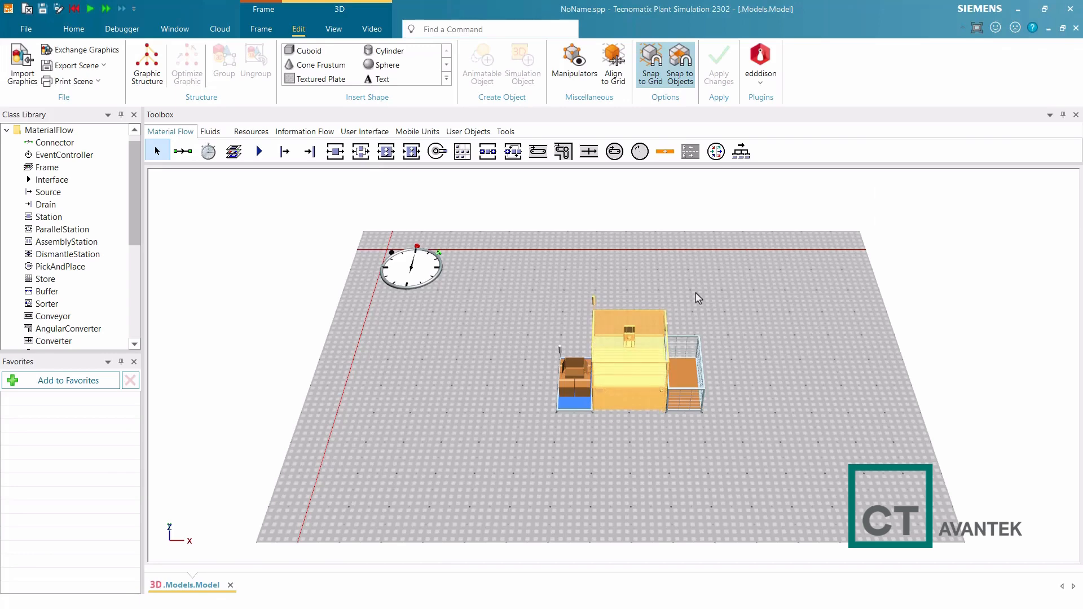
- Try raising the Station above the floor and lowering it back down
key("shift+Up")
key("shift+Up")
key("shift+Up")
key("shift+Down")
key("shift+Down")
key("shift+Down")
key("ctrl+shift+Up")
key("ctrl+shift+Up")
key("ctrl+shift+Up")
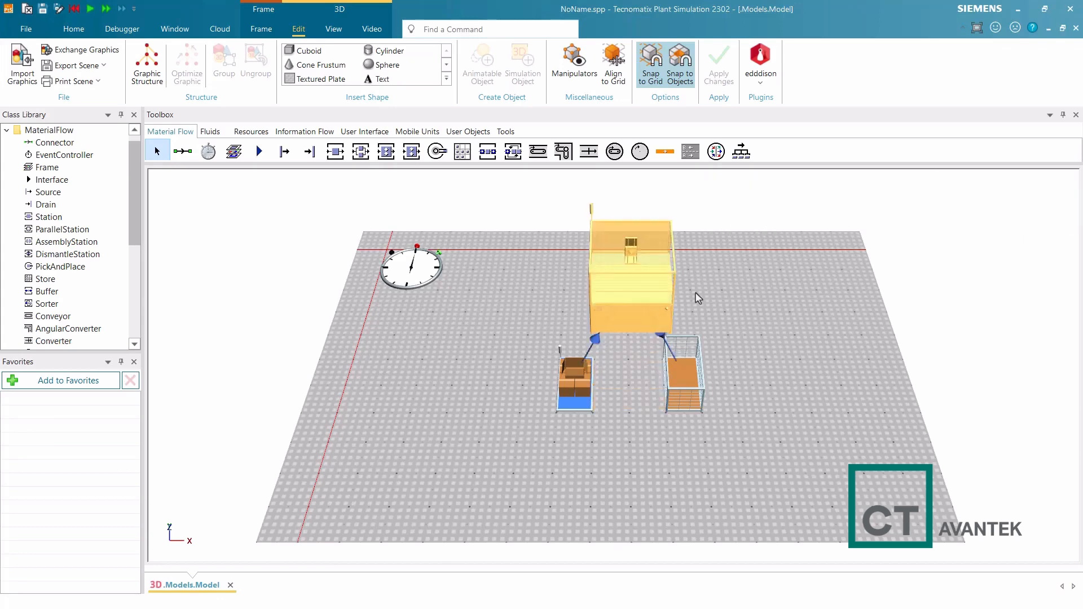
key("ctrl+shift+Down")
key("ctrl+shift+Down")
key("ctrl+shift+Down")
- Try rotating the Station about its vertical axis and turn it back to its original orientation
key("ctrl+shift+Right")
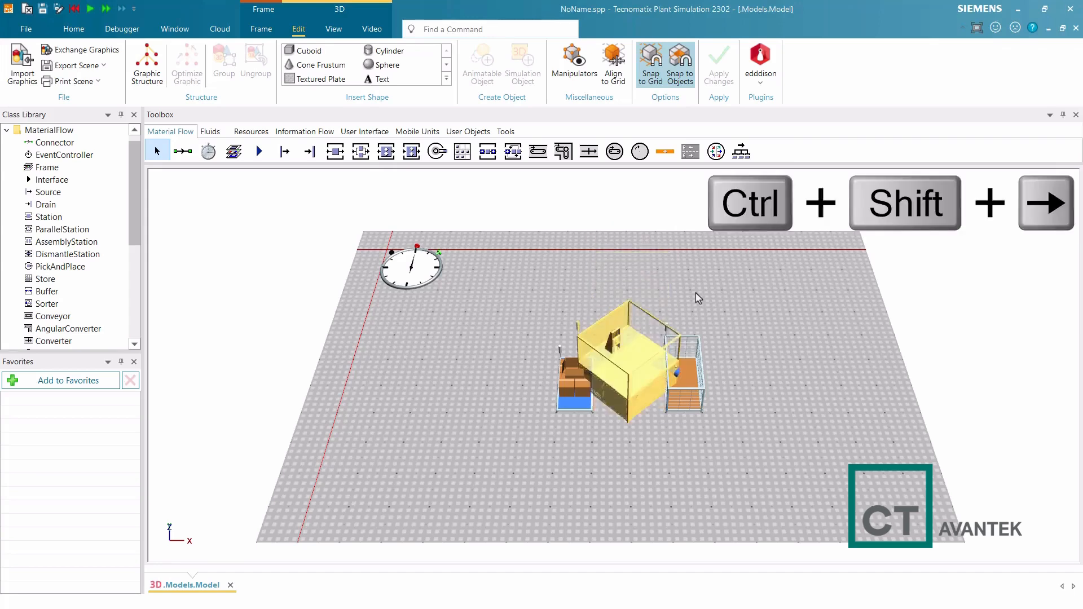
key("ctrl+shift+Right")
key("ctrl+shift+Left")
key("ctrl+shift+Left")
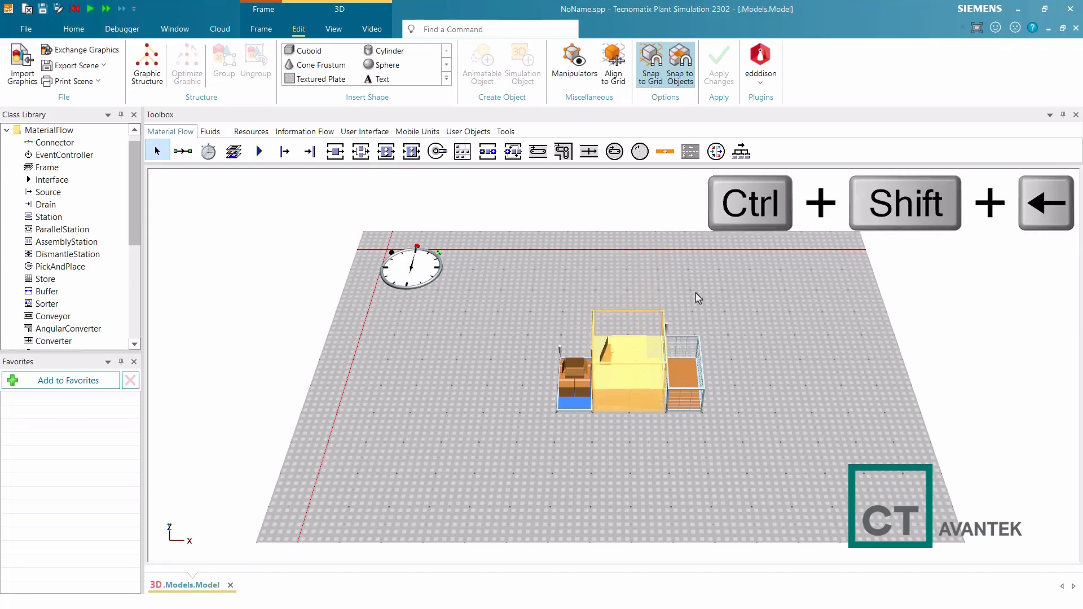
key("ctrl+shift+Left")
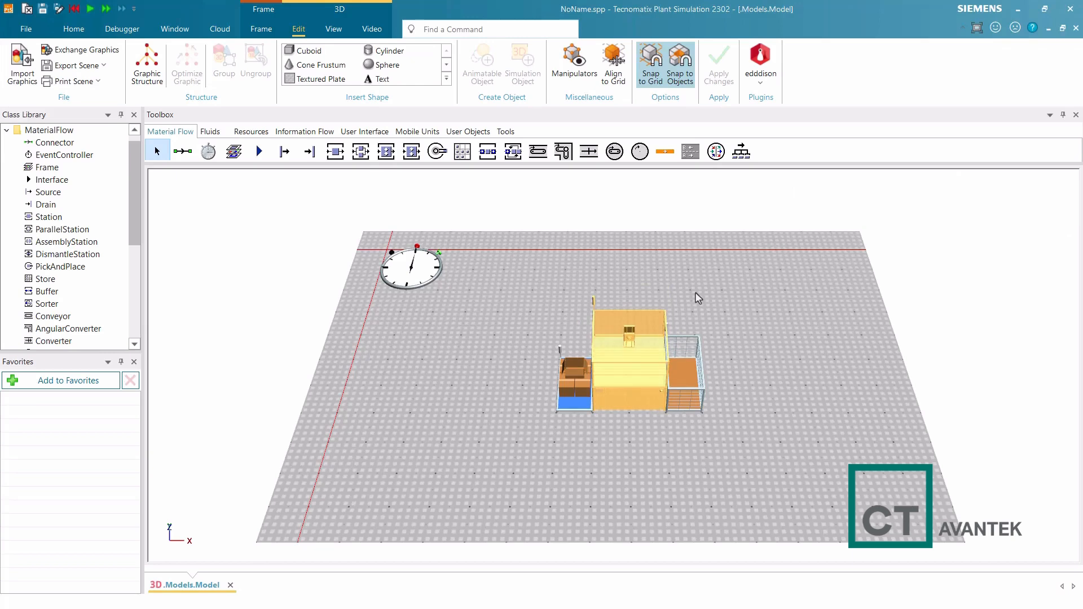
- In the Station's 3D properties, try X positions of 8.1 m and 9 m, returning the value to 8 m
right_click(630, 395)
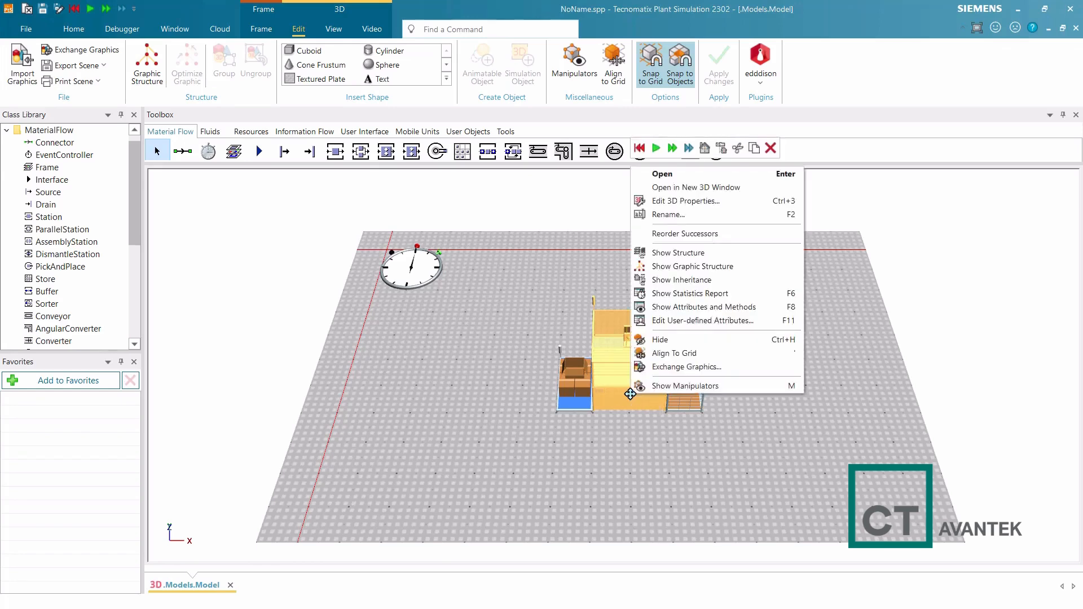
left_click(661, 203)
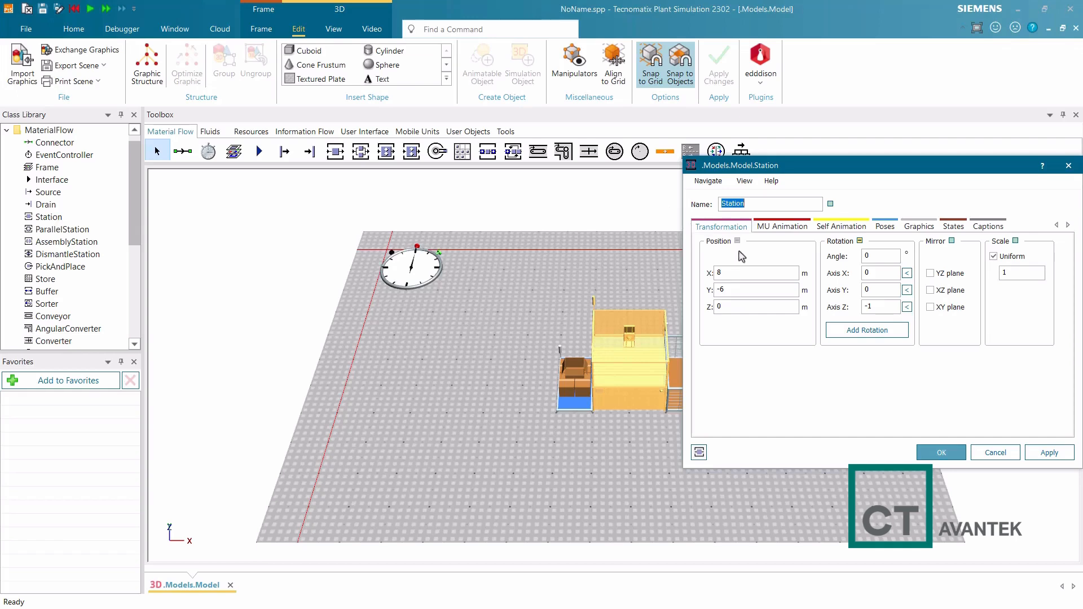
left_click(739, 274)
type(".9")
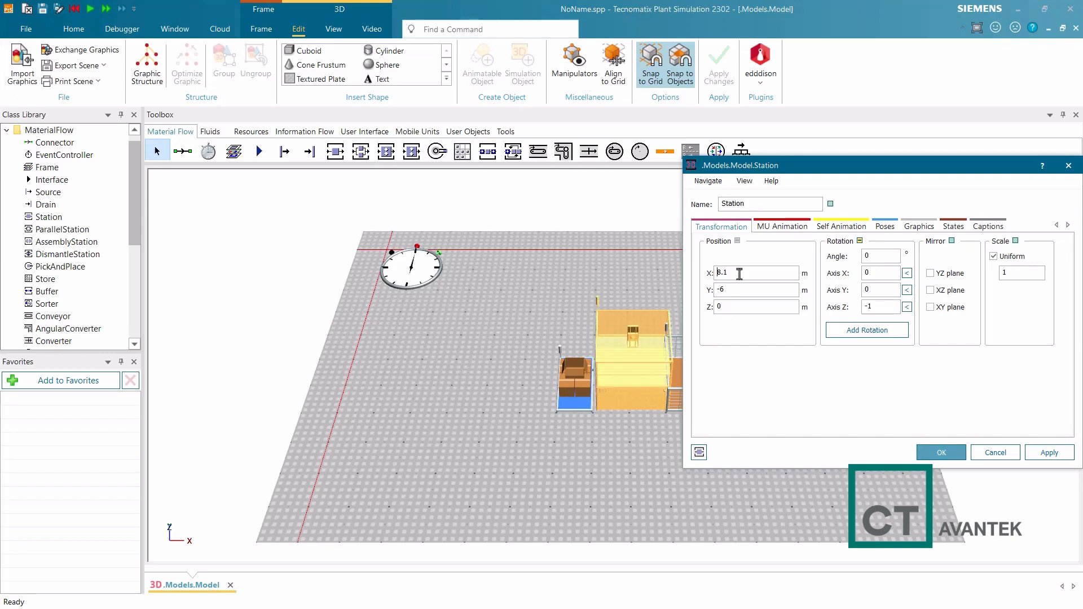
key("BackSpace")
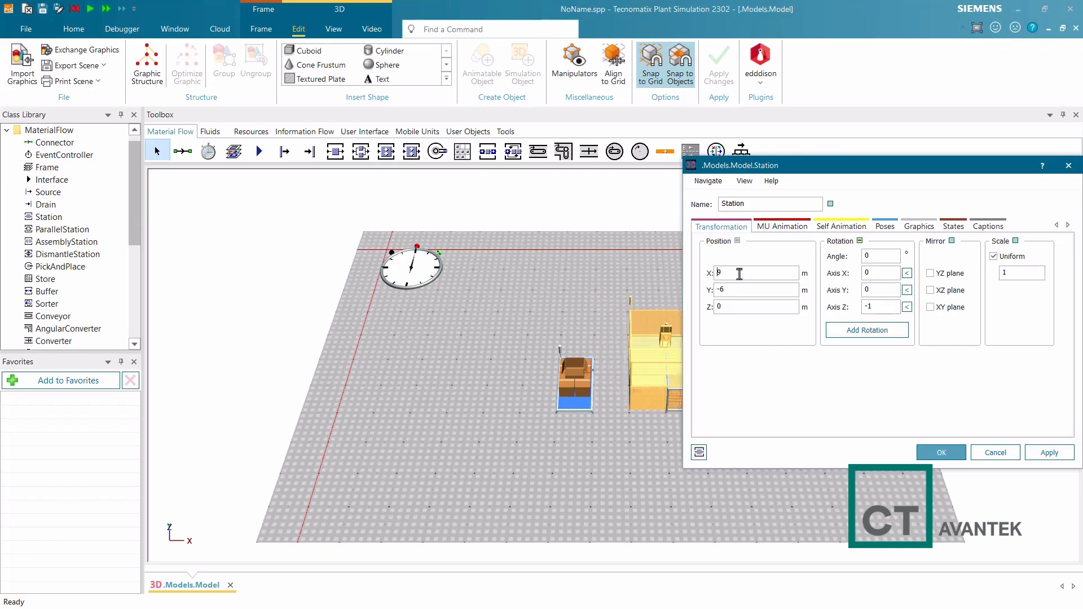
type("1")
key("BackSpace")
key("BackSpace")
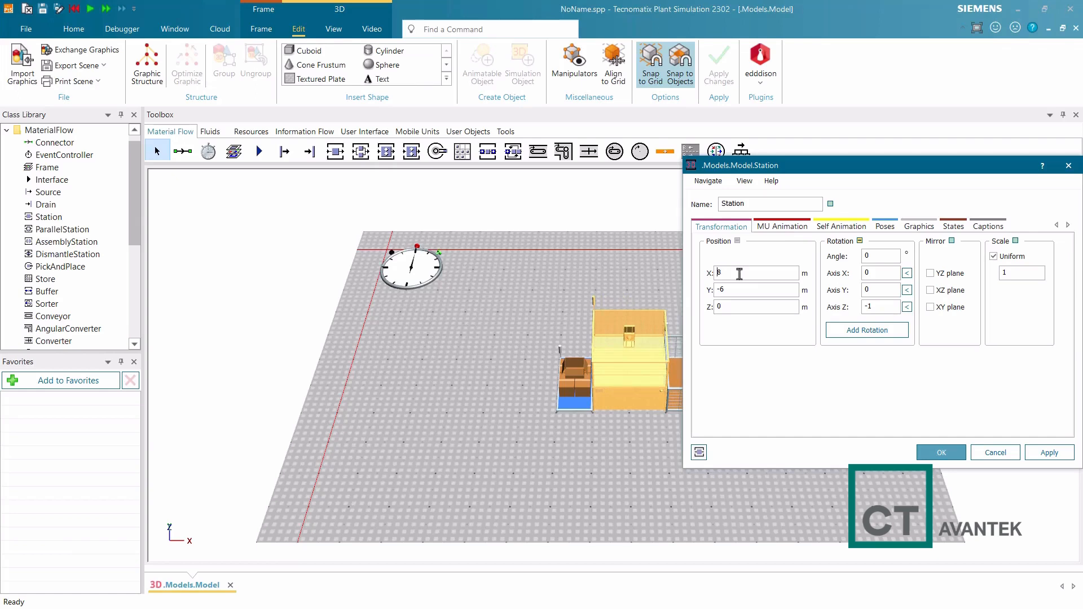
- Try fine and coarse increments on the Station's X position, return it to 8 m, and cancel the 3D properties
scroll(738, 273, "down", 10, "ctrl")
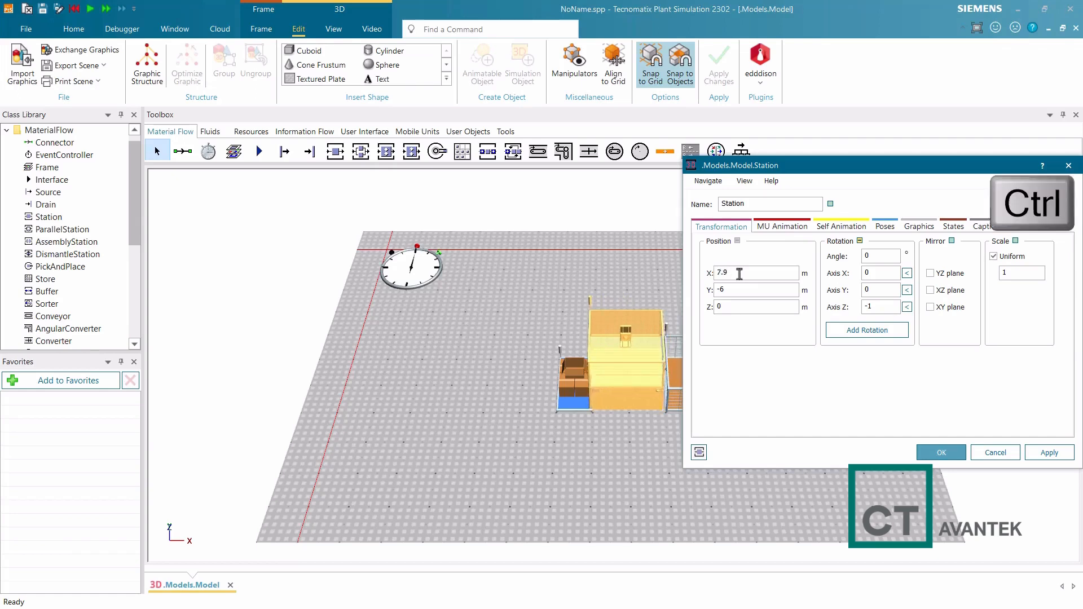
scroll(739, 274, "up", 8, "ctrl")
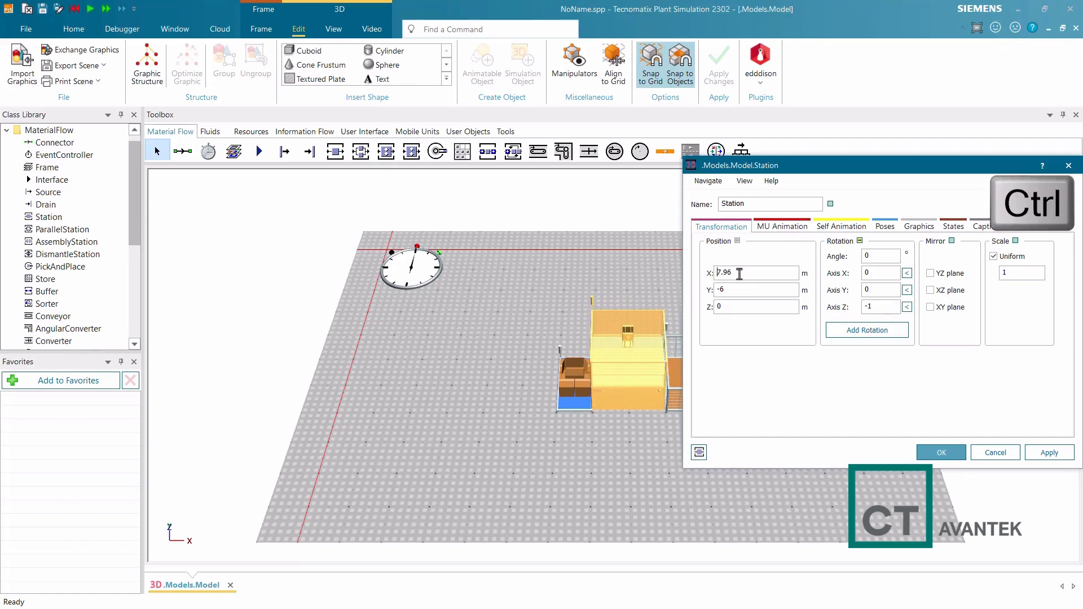
scroll(739, 273, "up", 1, "ctrl")
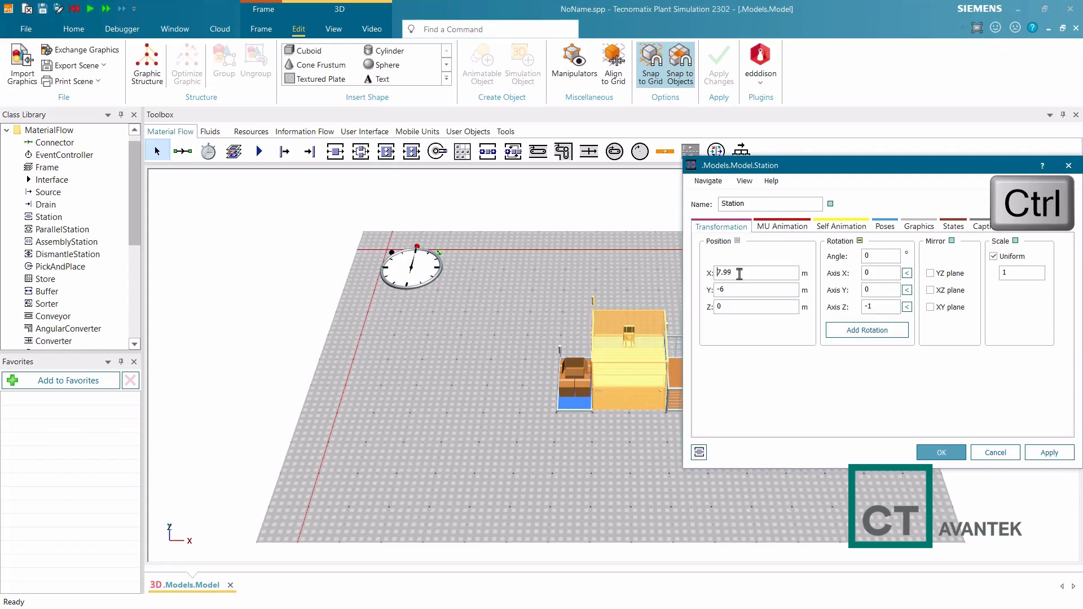
scroll(739, 274, "up", 1, "ctrl")
scroll(738, 274, "down", 6, "shift")
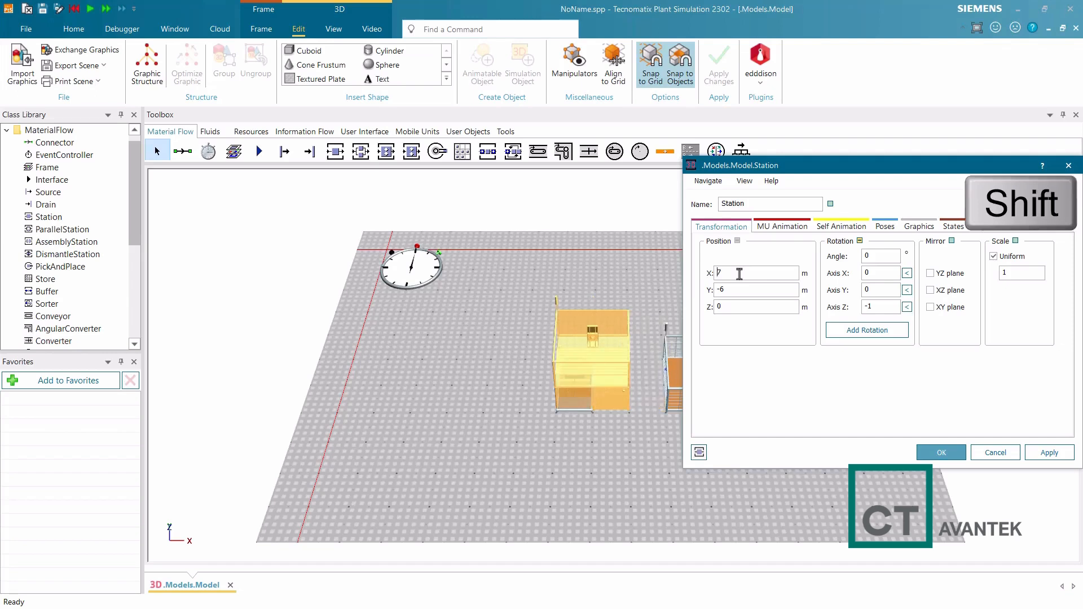
scroll(738, 274, "up", 2, "shift")
scroll(738, 273, "up", 4, "shift")
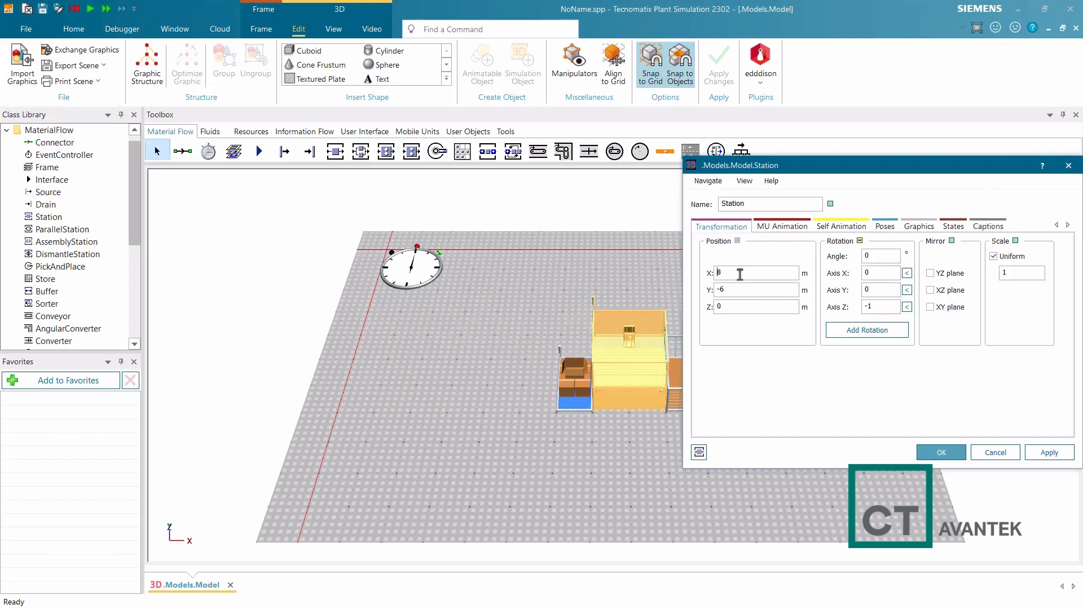
left_click(994, 453)
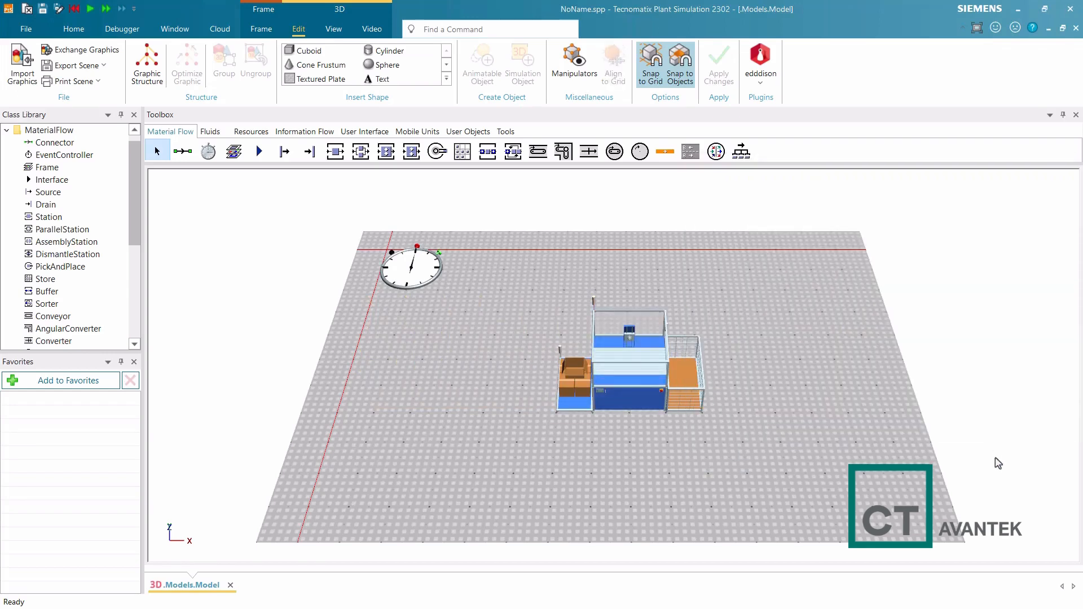
- Examine the Station's object settings, switch to its 3D properties and back, and cancel both without changes
double_click(624, 390)
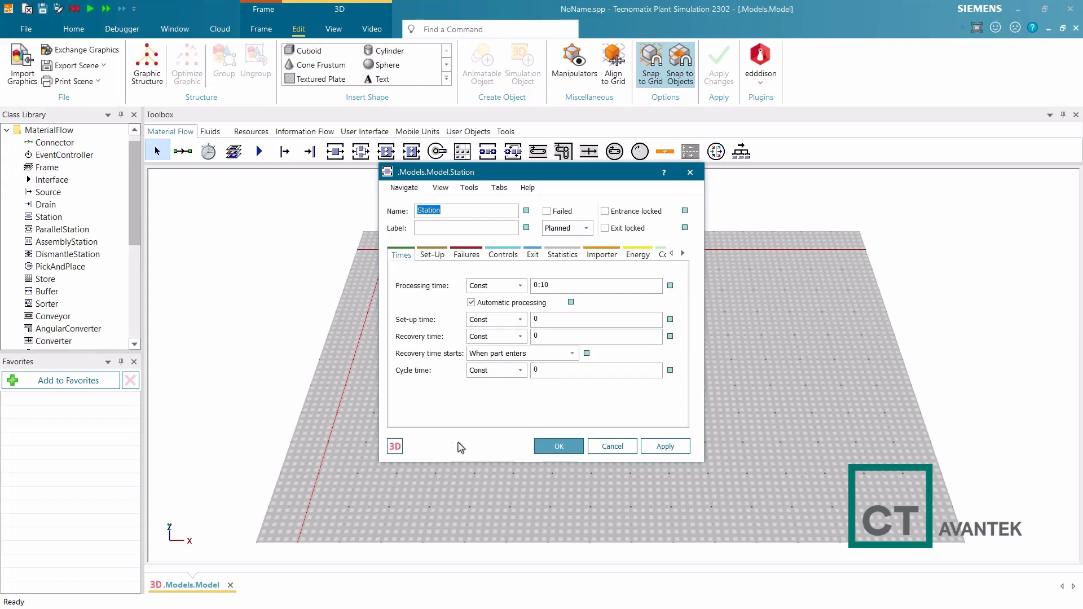
left_click(394, 446)
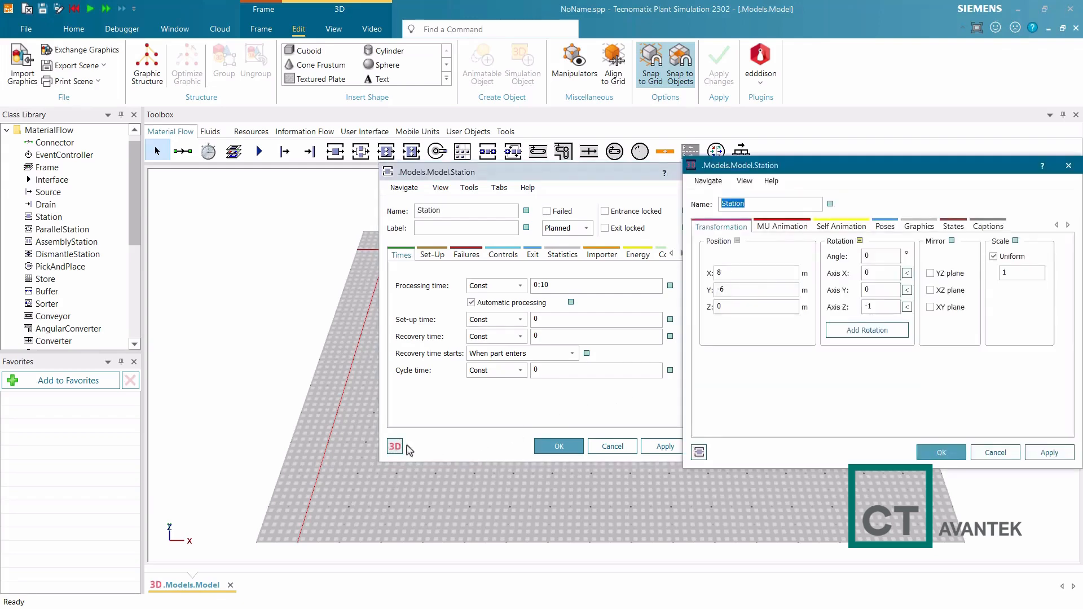
left_click(700, 453)
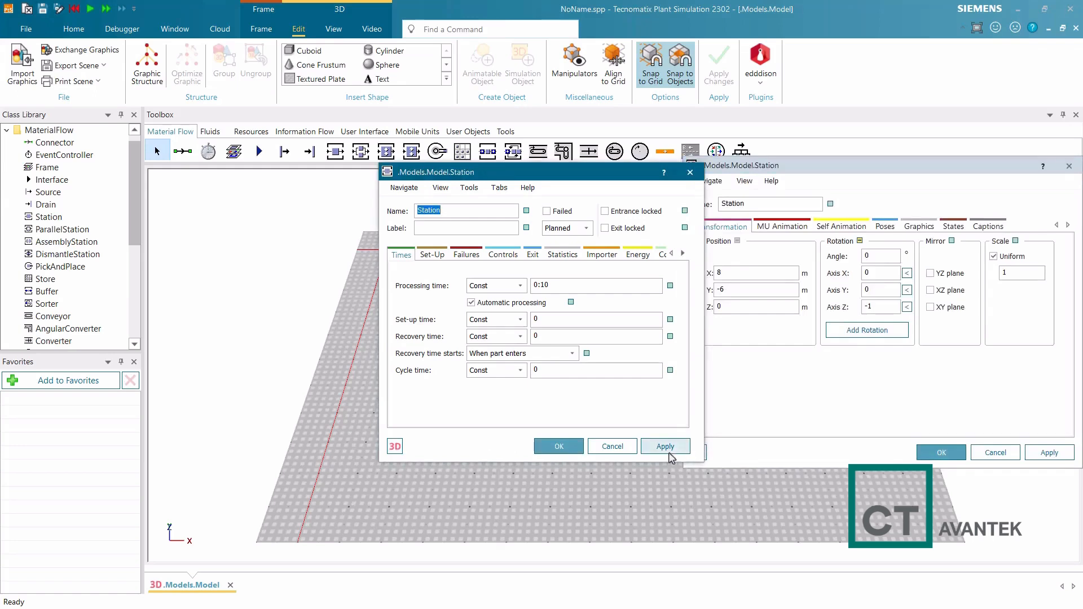
left_click(627, 448)
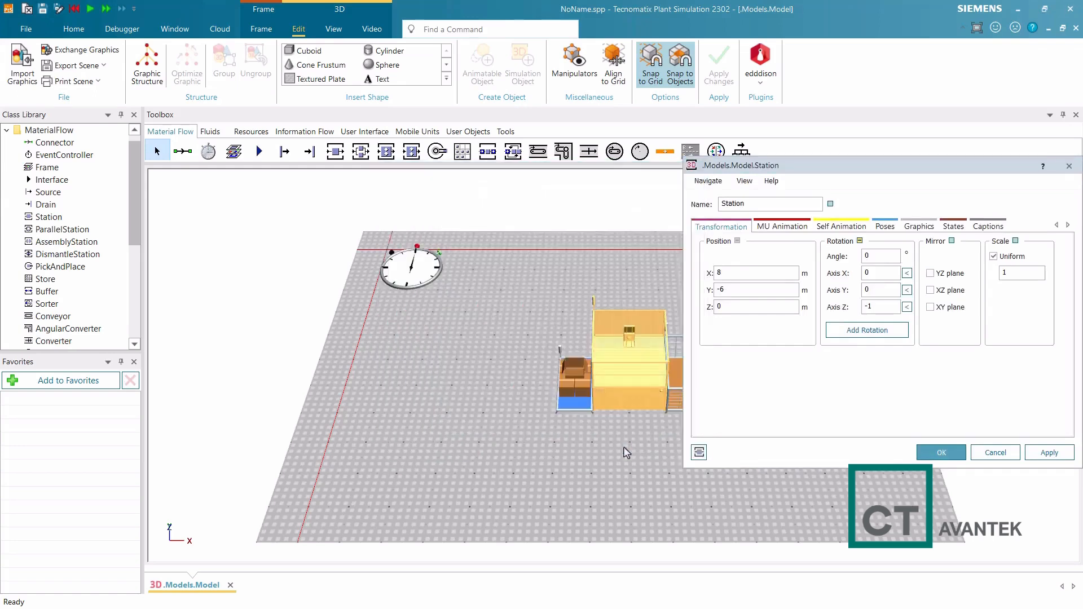
left_click(994, 453)
left_click(716, 442)
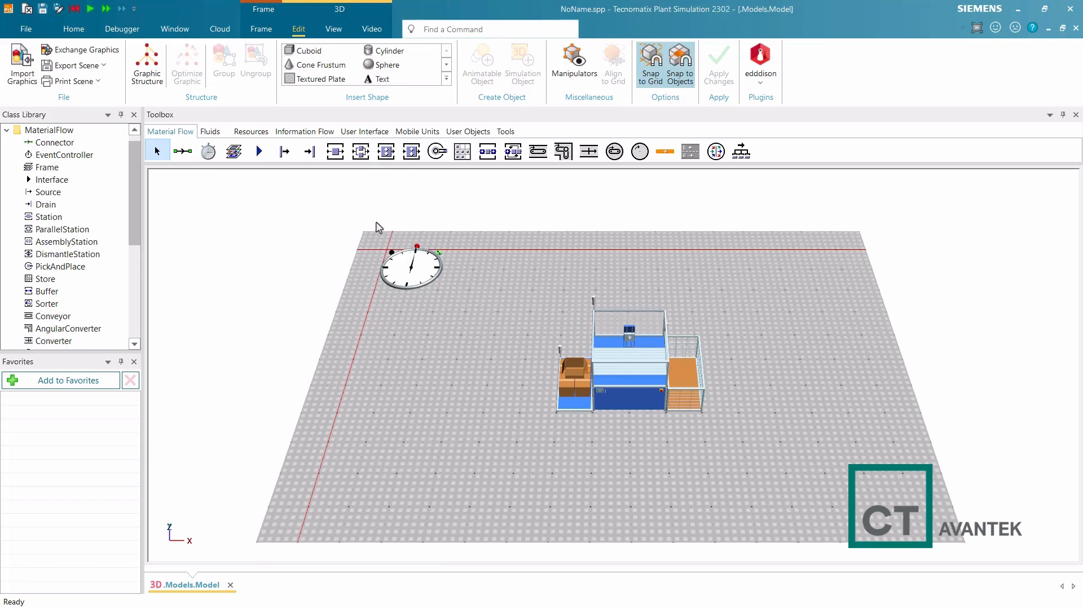
- Find the object named Station in the model, including subframes, show it in the 3D view, and close the search
left_click(261, 28)
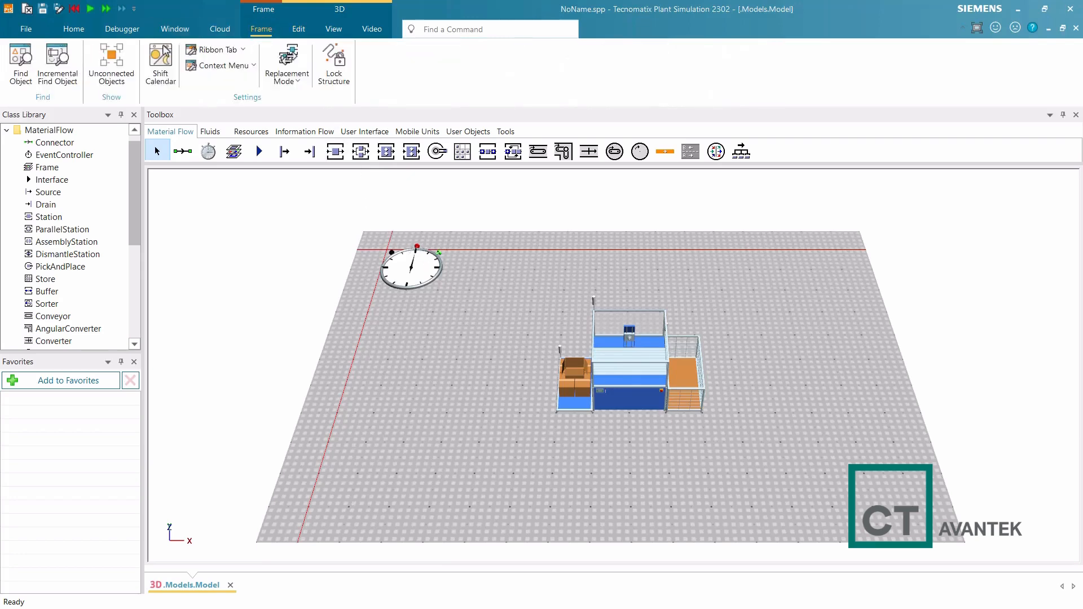
left_click(21, 63)
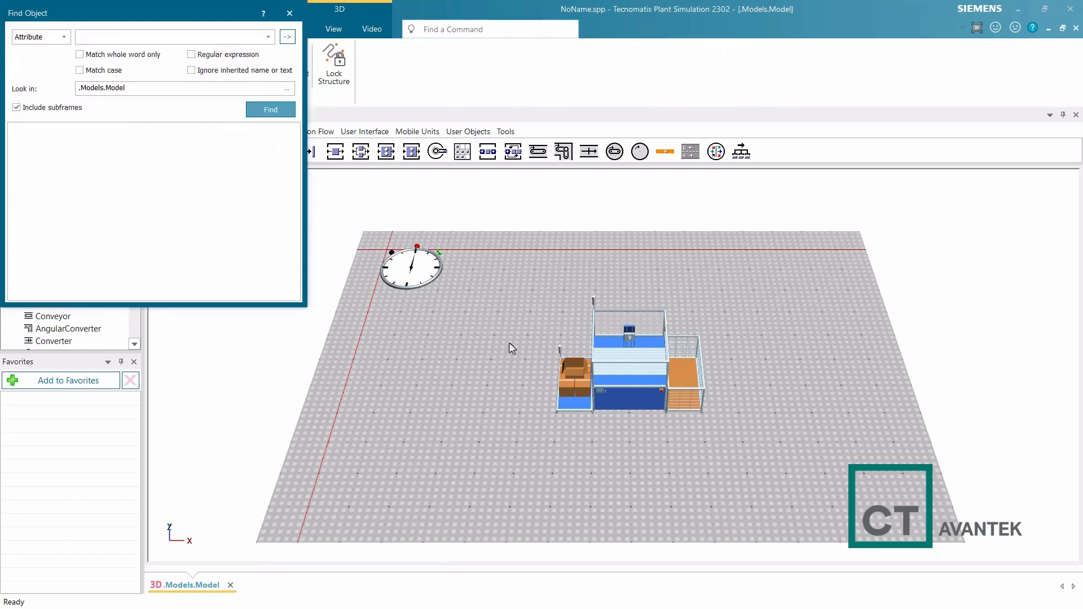
middle_click_drag(465, 341, 100, 340)
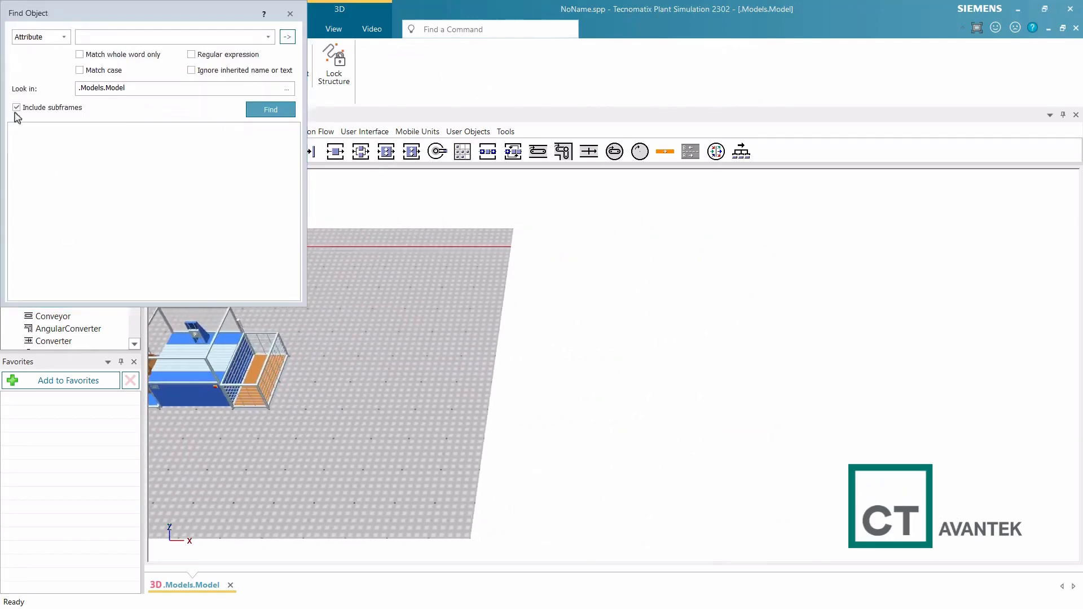
left_click(38, 37)
left_click(35, 52)
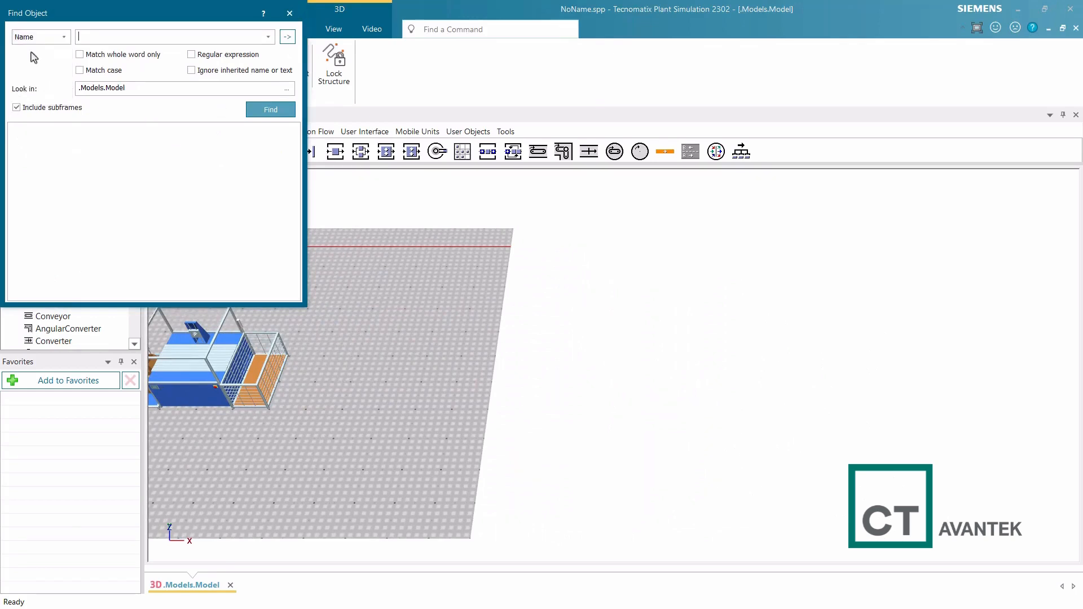
type("Station")
key("Return")
right_click(56, 133)
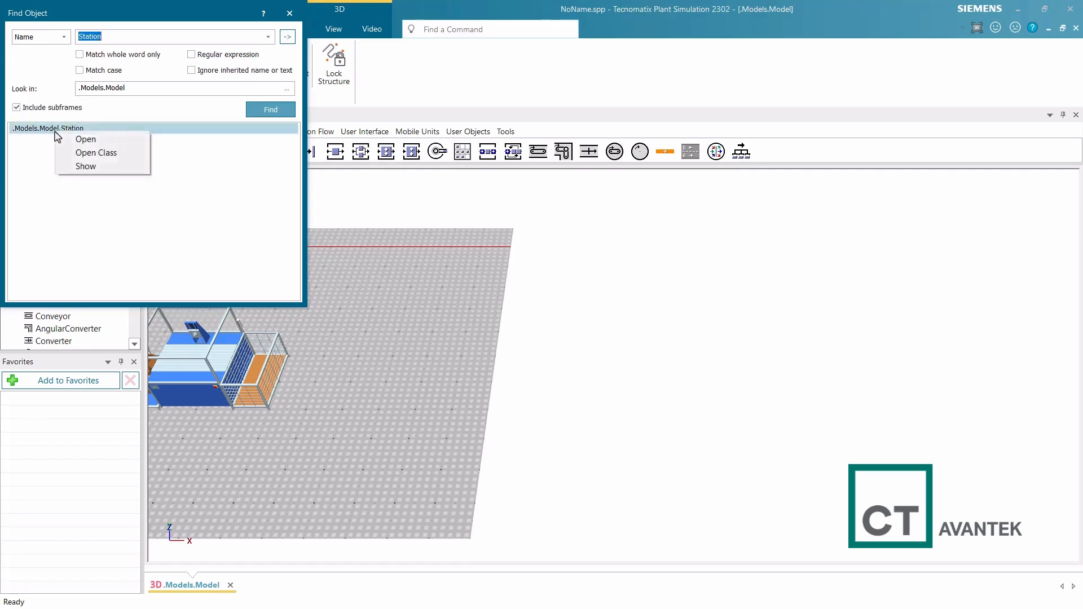
left_click(85, 167)
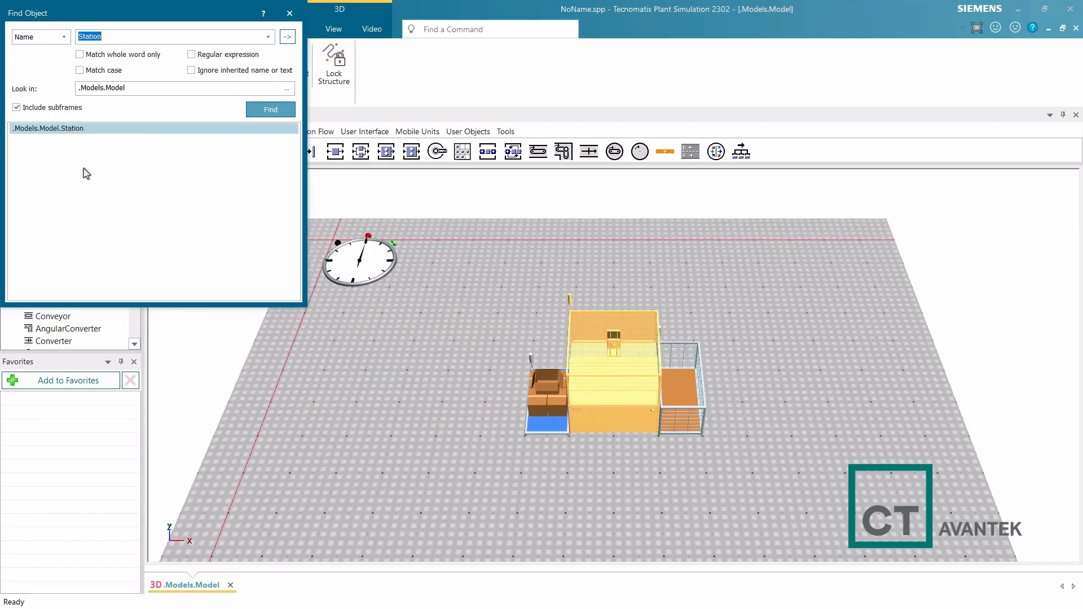
left_click(290, 13)
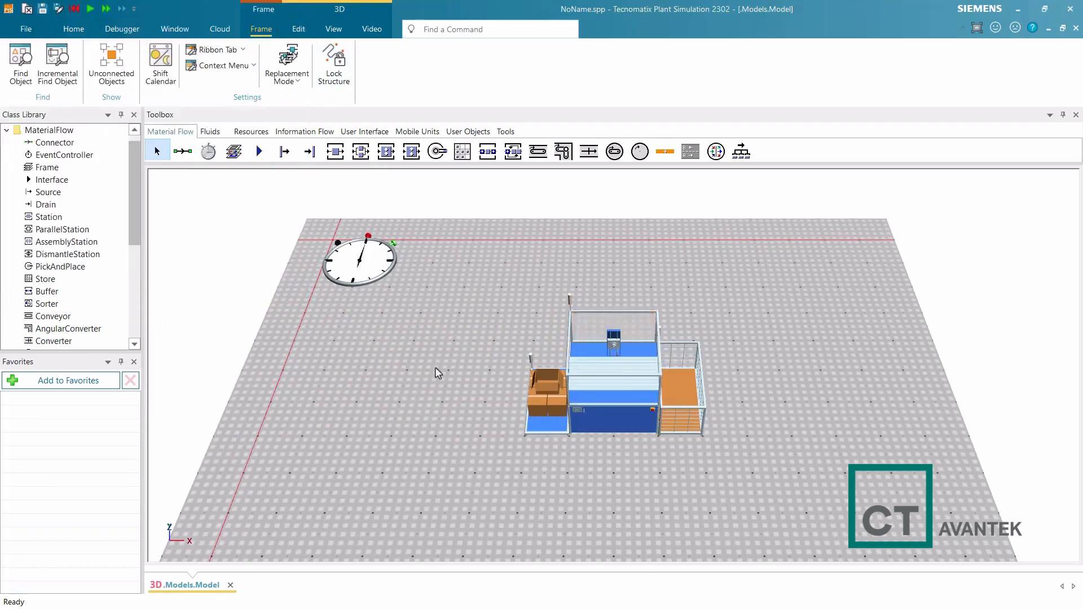
- Show the structure of the model frame, locate the Drain in the 3D view from it, and close the structure window
scroll(434, 375, "down", 3)
middle_click_drag(435, 374, 484, 357)
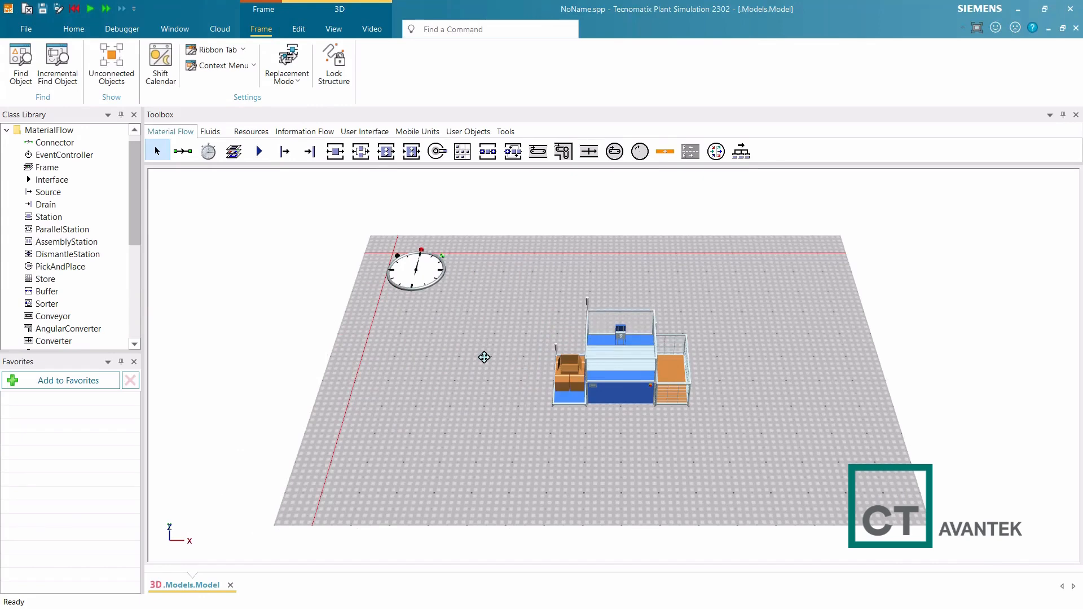
right_click(485, 361)
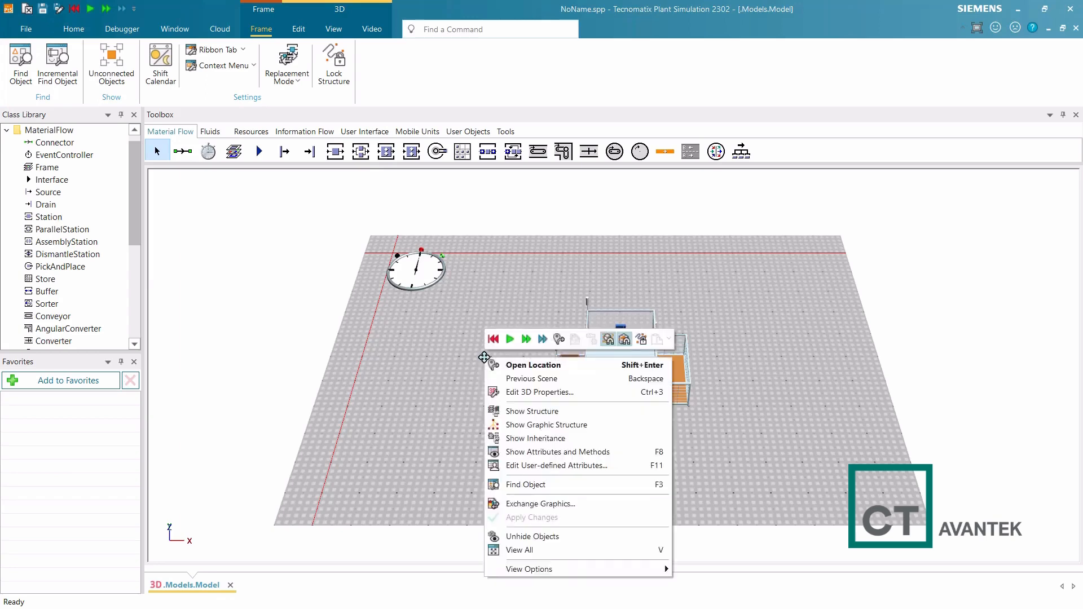
left_click(515, 411)
left_click_drag(559, 317, 335, 216)
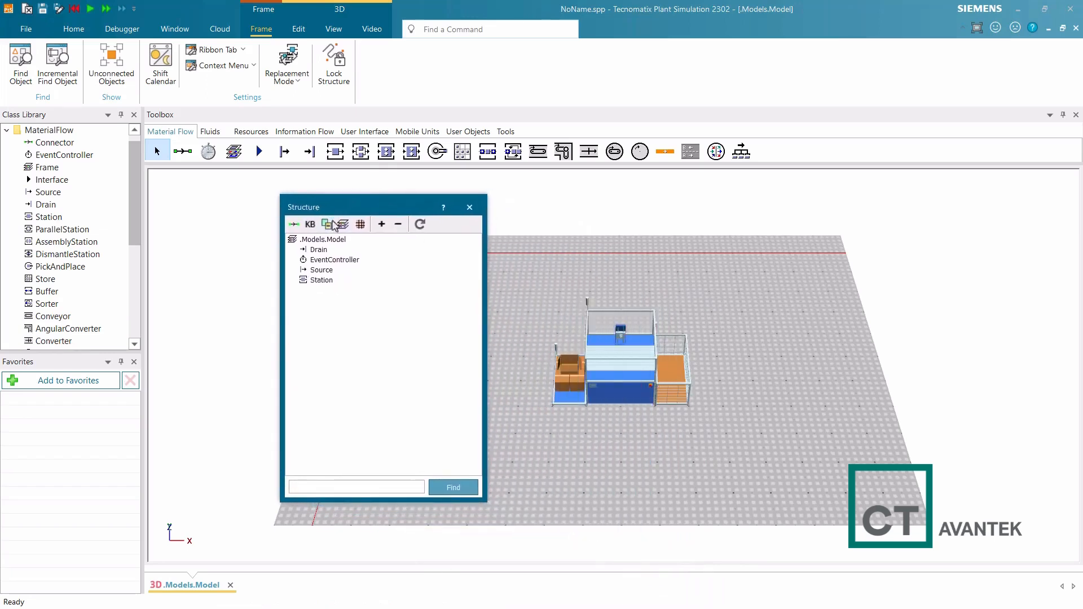
right_click(321, 251)
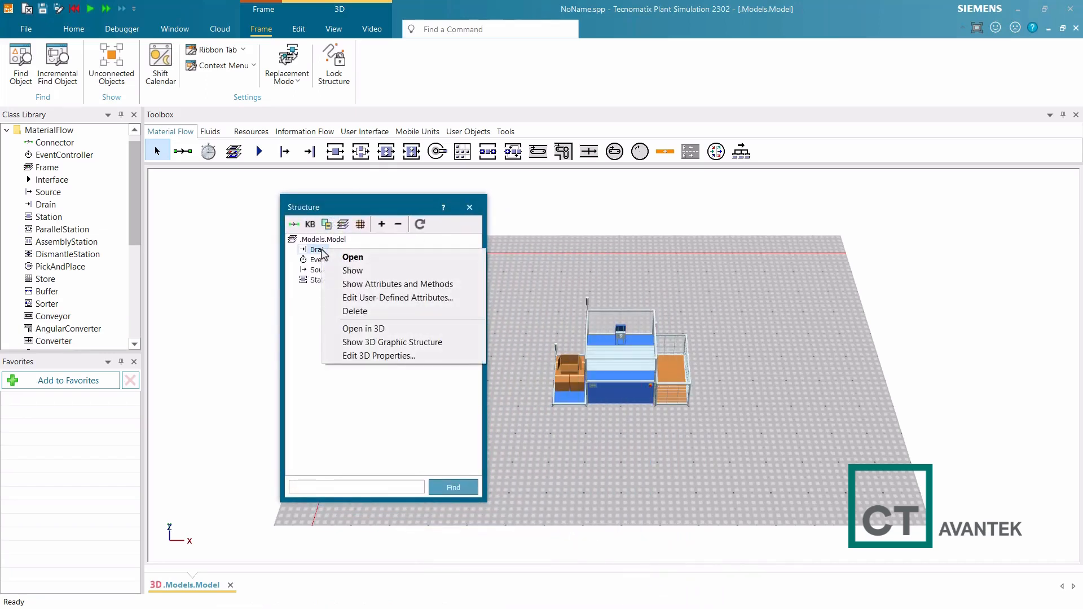
left_click(350, 271)
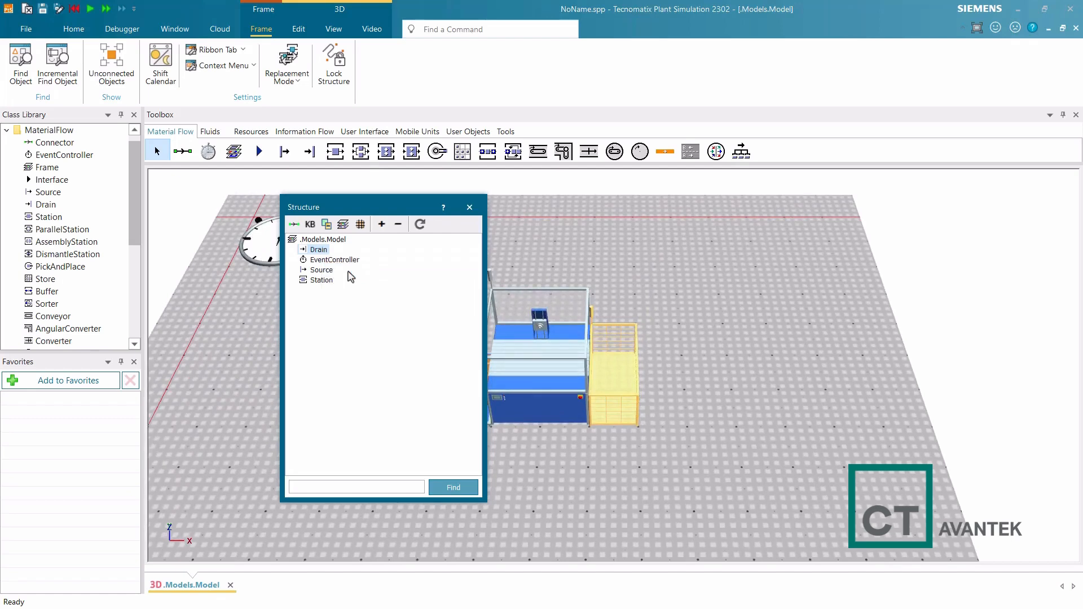
left_click(470, 208)
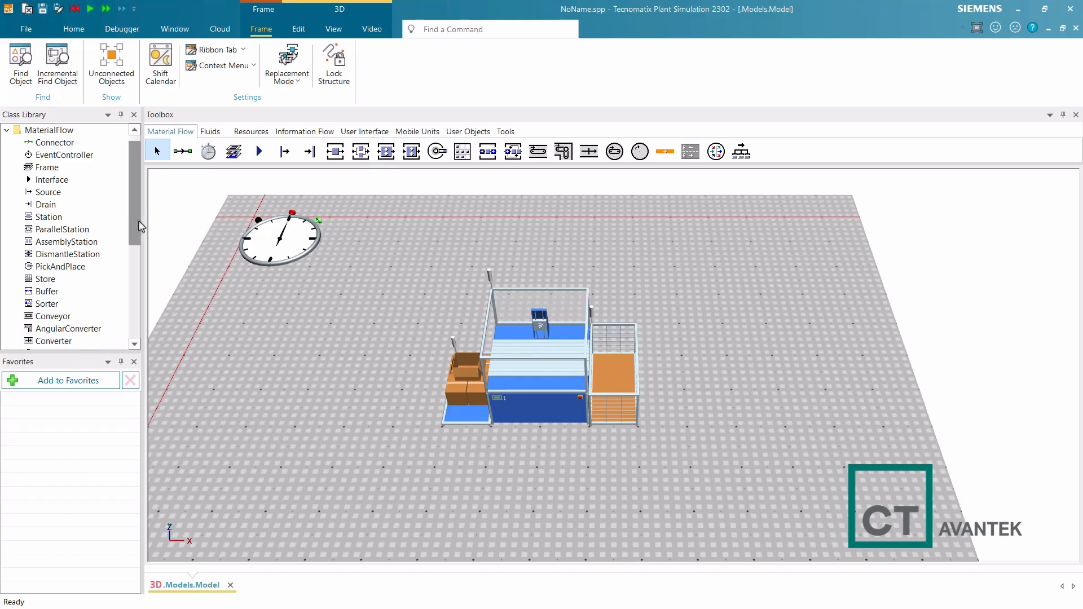
- Rename the Station in the model to TestStation
right_click(525, 340)
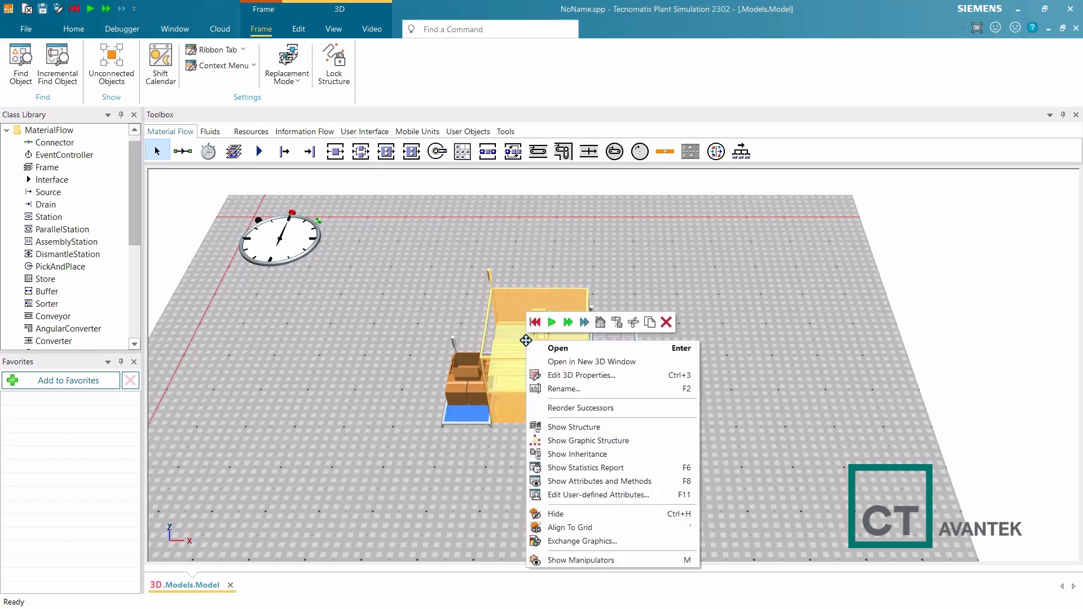
left_click(556, 388)
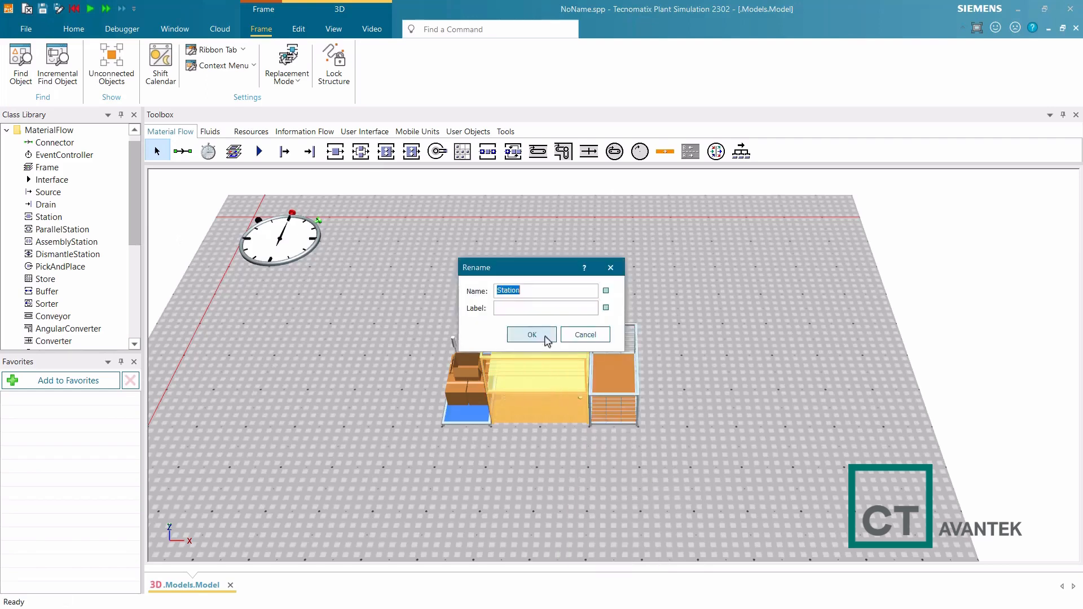
type("Tes")
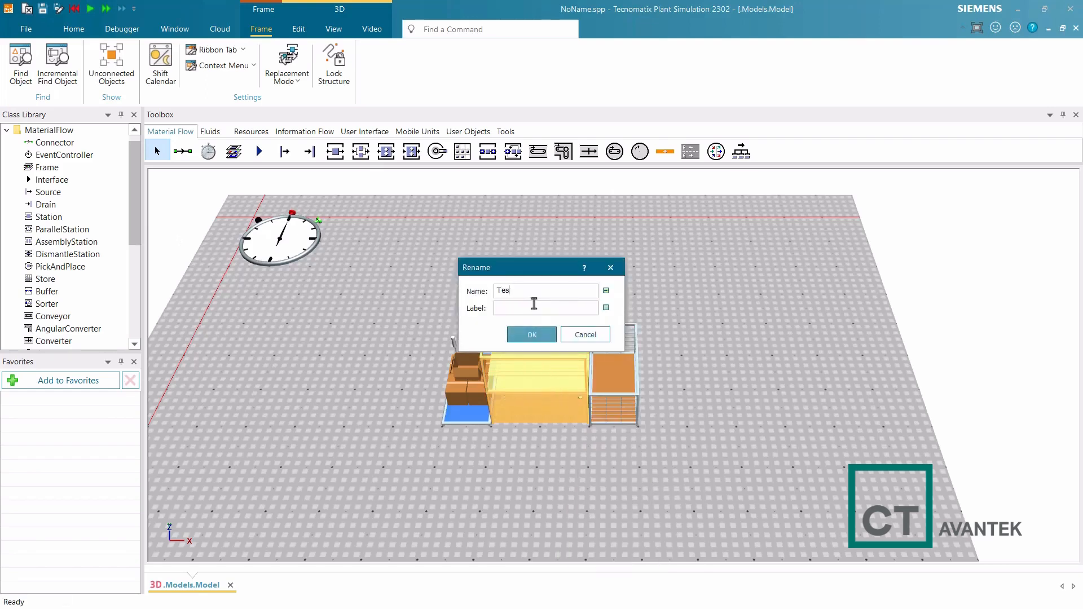
type("tStation")
key("Return")
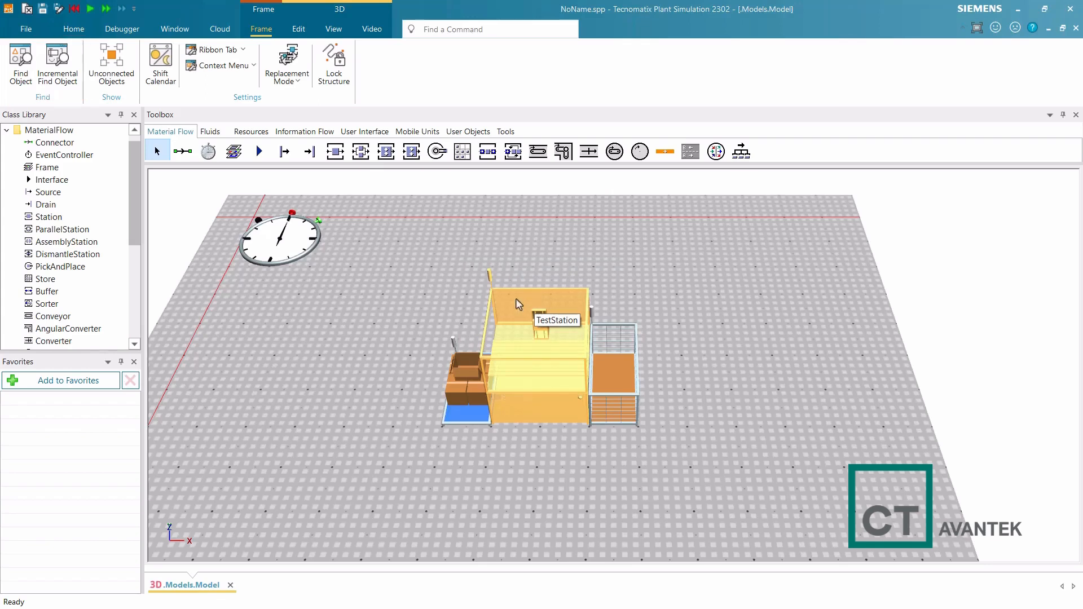
- Use Incremental Find Object with the letter t to locate an object from a zoomed-out view, and end the search
left_click(58, 85)
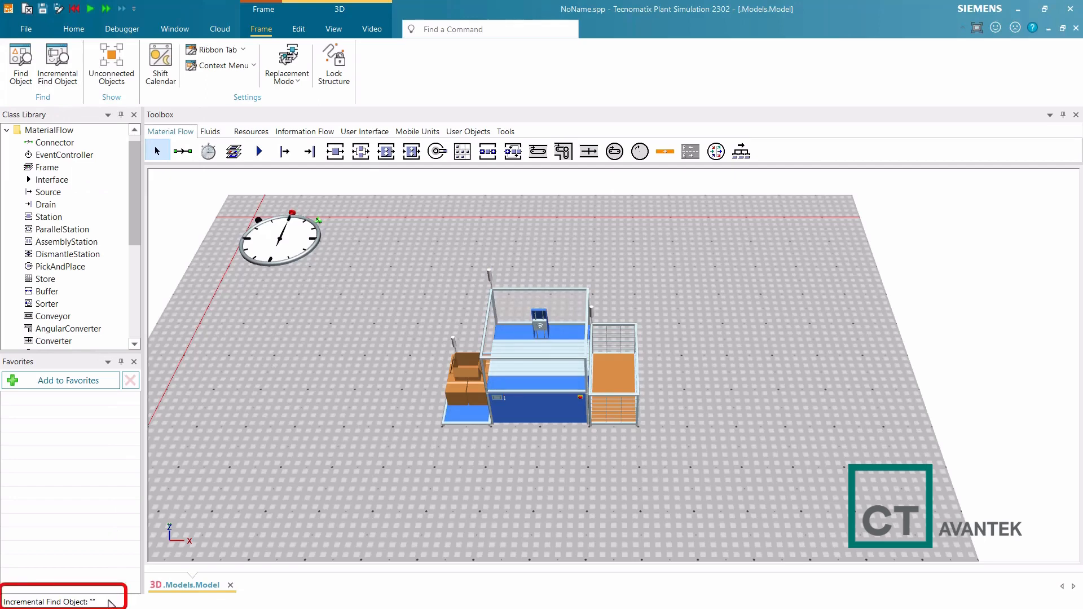
scroll(292, 434, "down", 5, "shift")
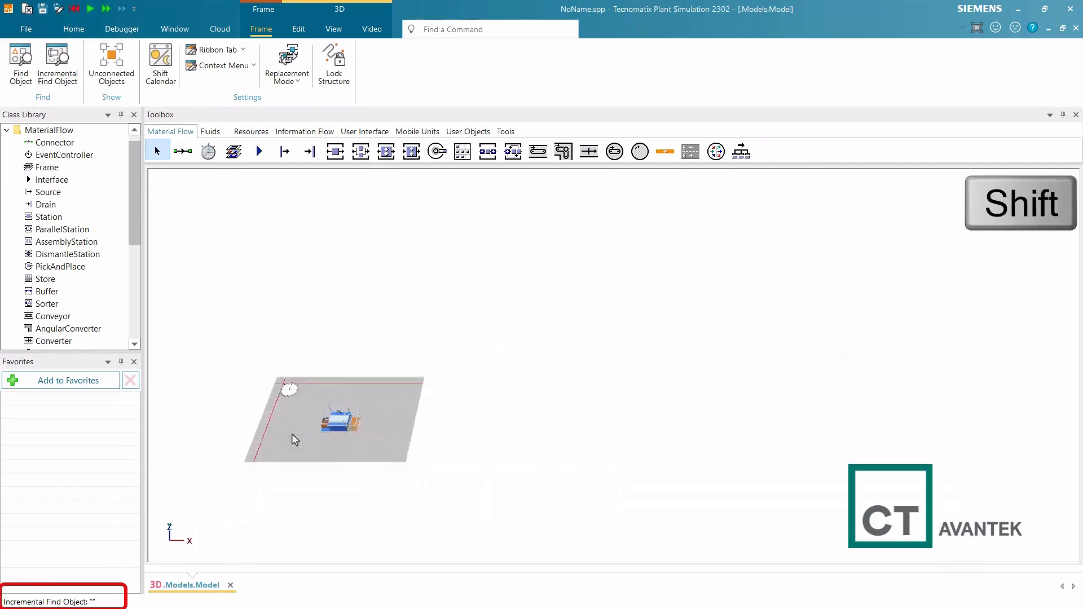
type("t")
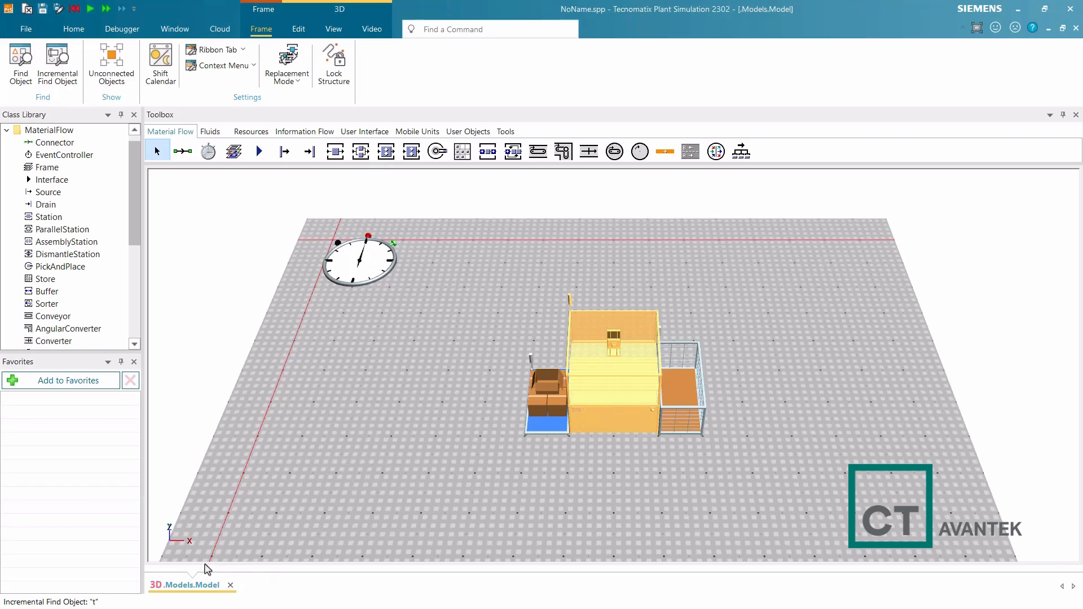
key("Escape")
left_click(315, 459)
- Change the 3D view of the model and step back through it with Previous Scene twice
scroll(325, 448, "down", 2)
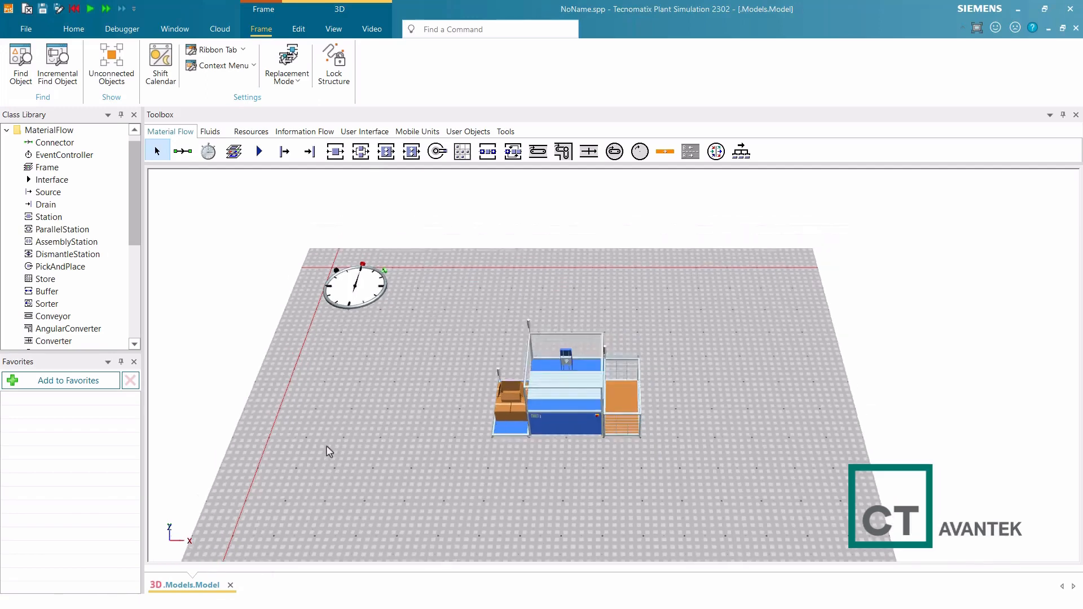
middle_click_drag(327, 445, 400, 416)
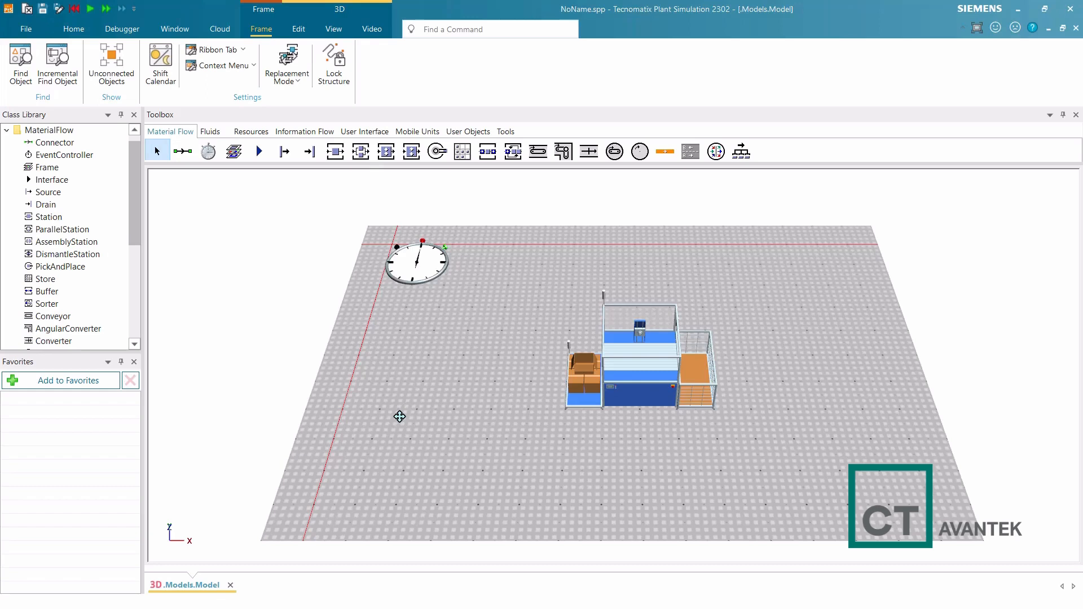
right_click(380, 335)
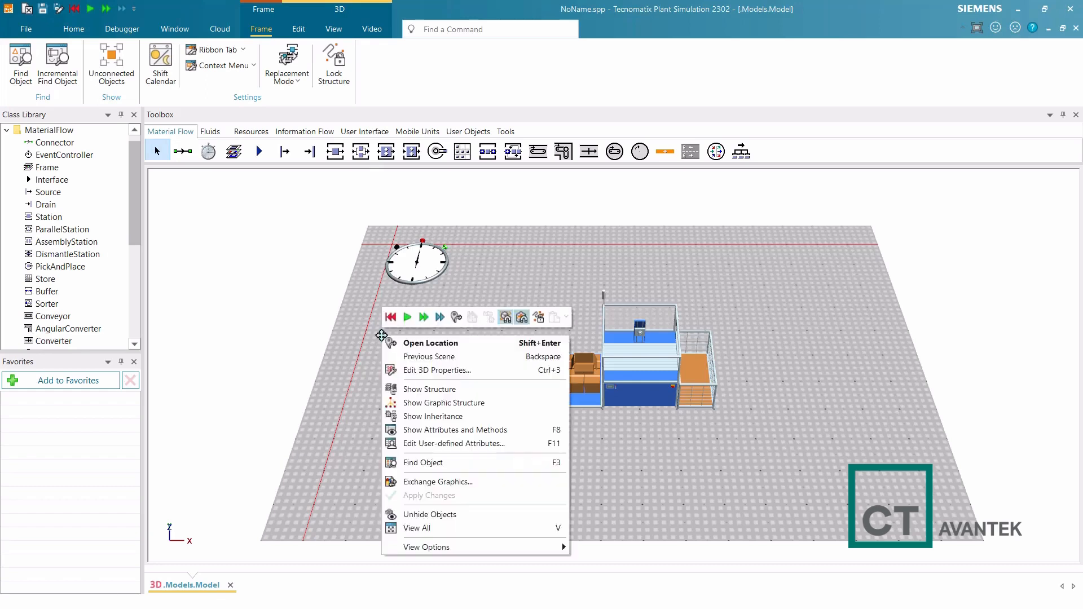
left_click(407, 357)
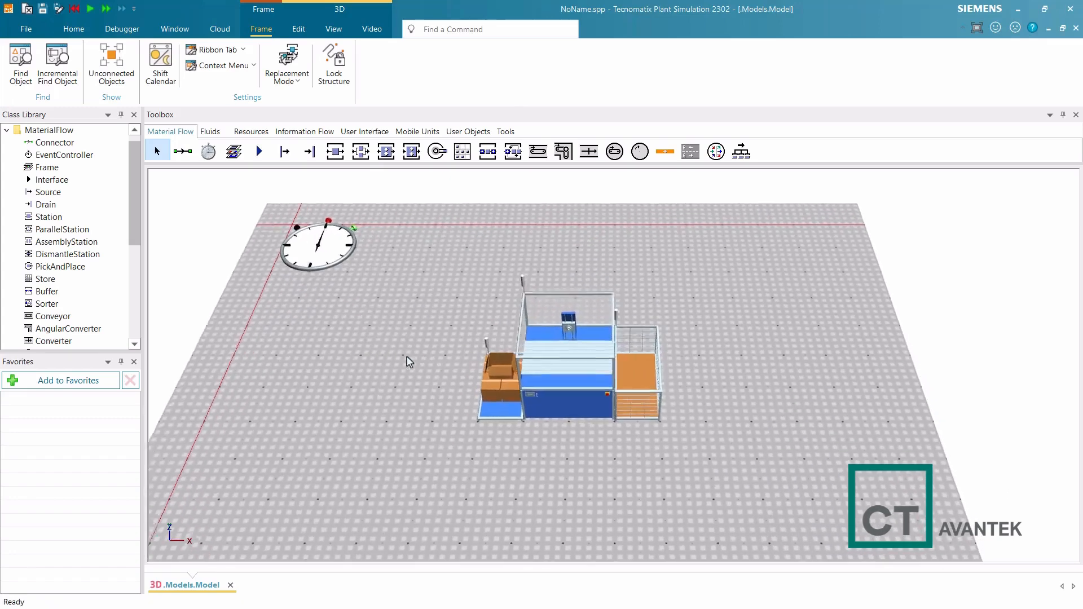
key("BackSpace")
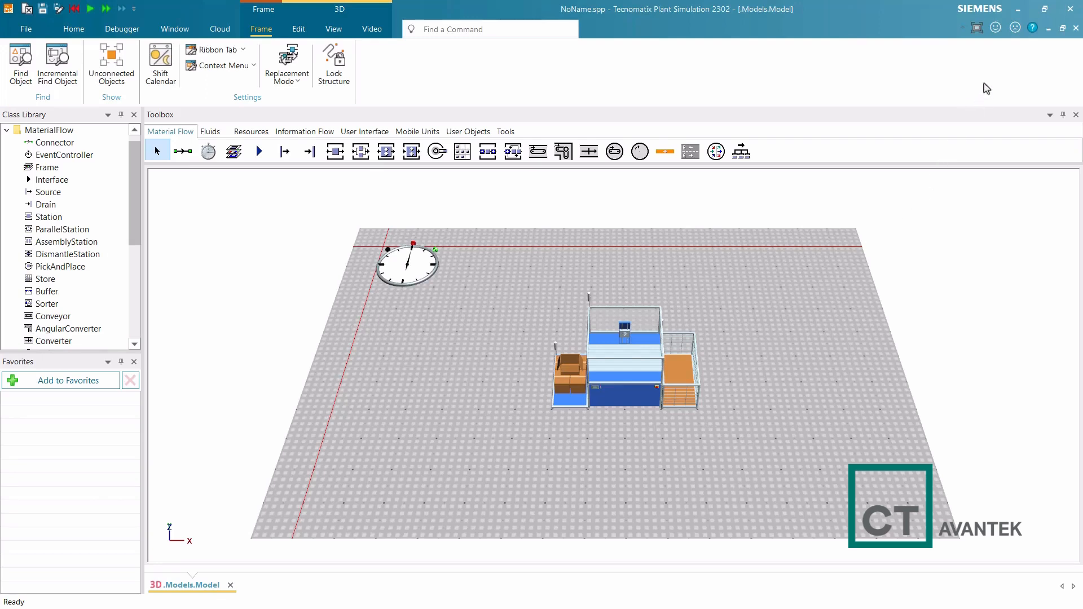
- Open the program help, consult the Station object's help page from the TestStation settings, and close the documentation
left_click(1033, 27)
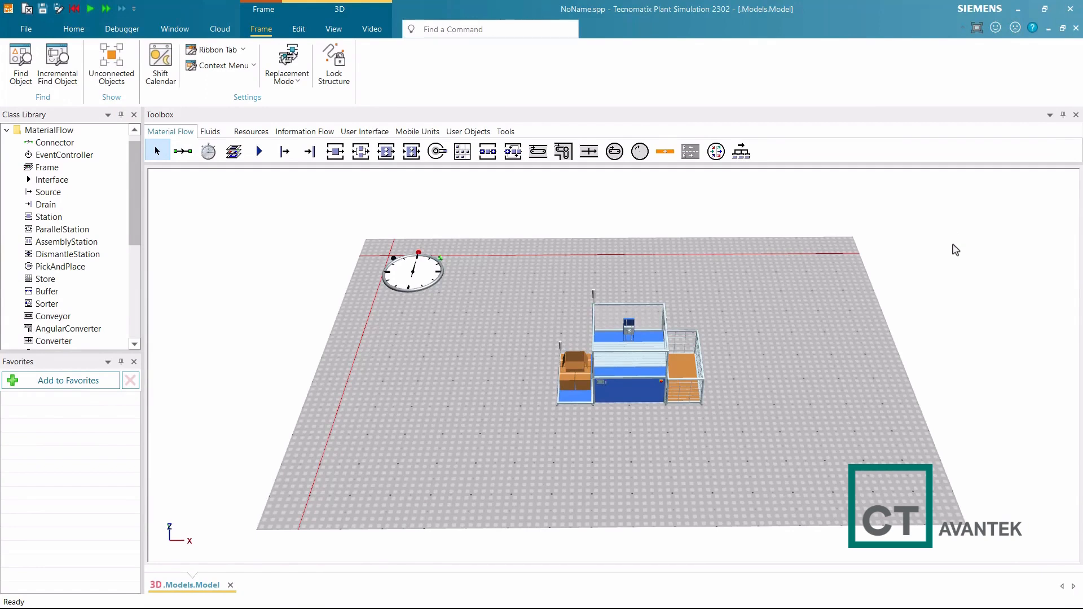
double_click(630, 378)
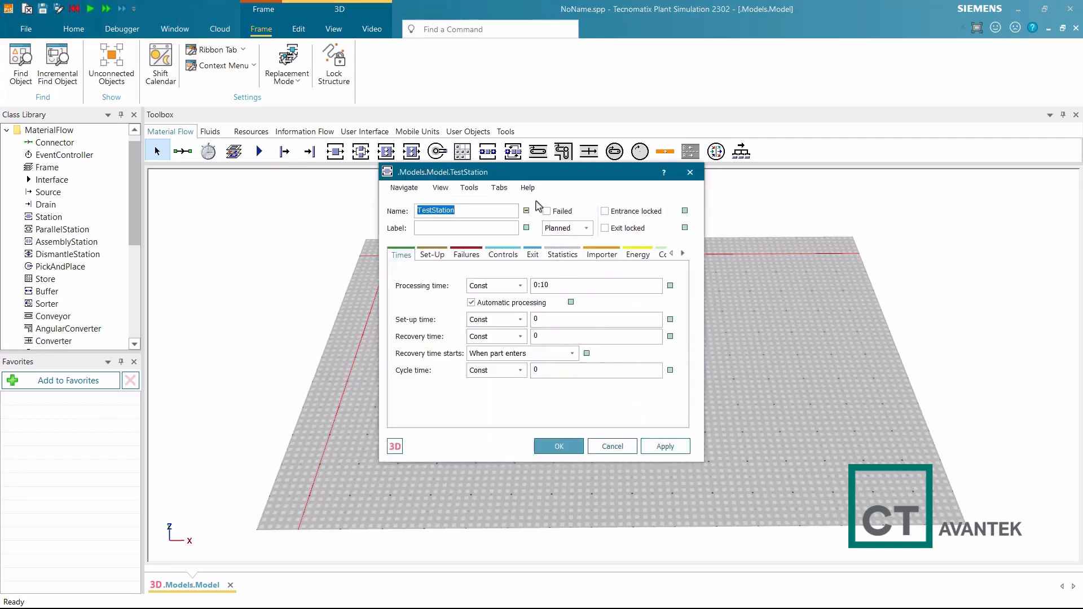
left_click(527, 188)
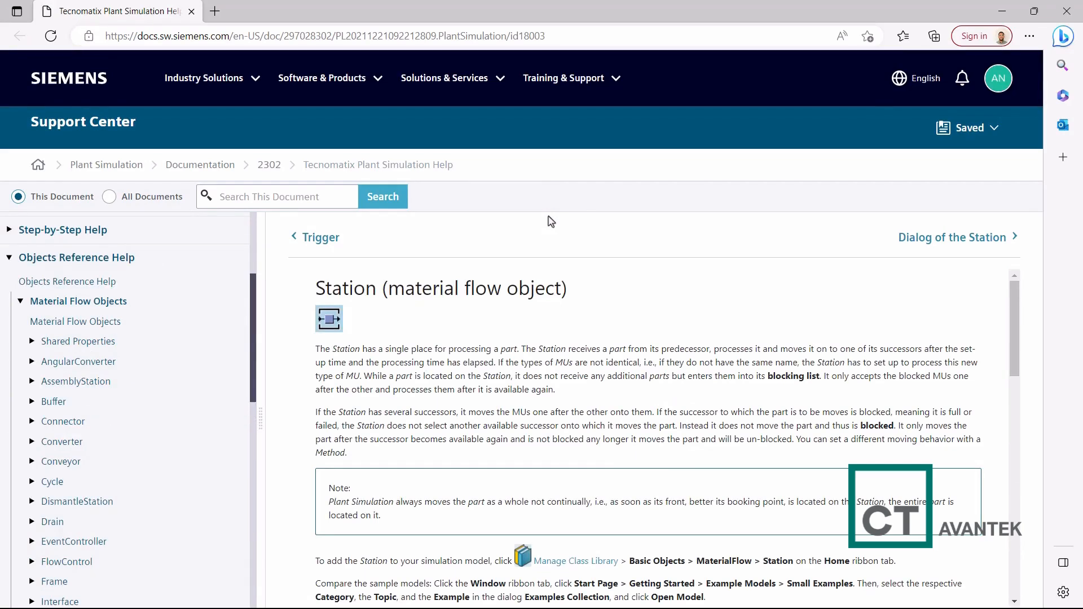
left_click(1064, 11)
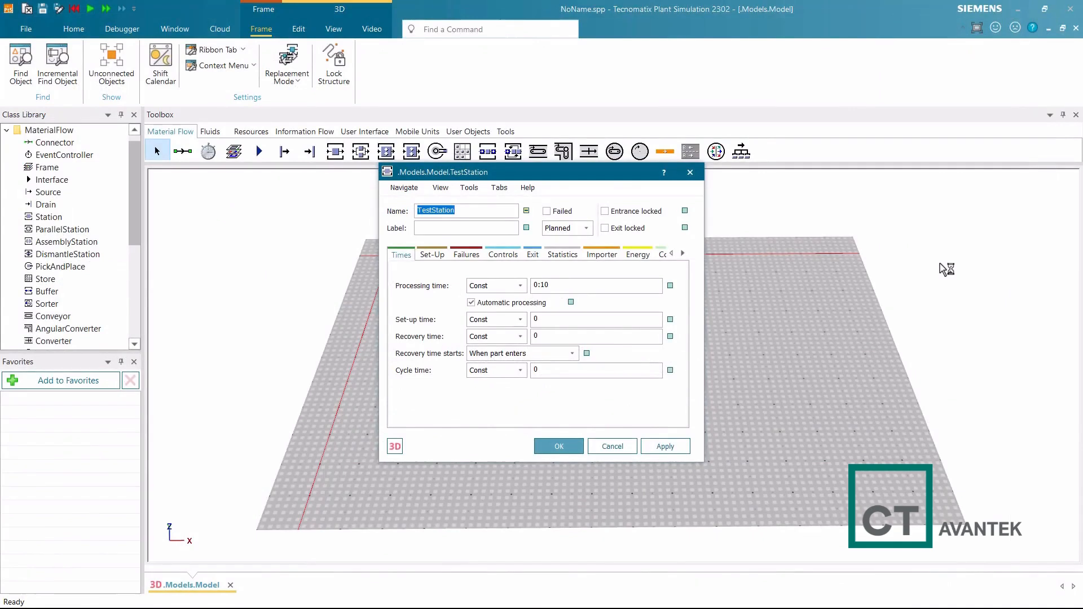
- Display the context help for the Processing time setting of TestStation
left_click(607, 286)
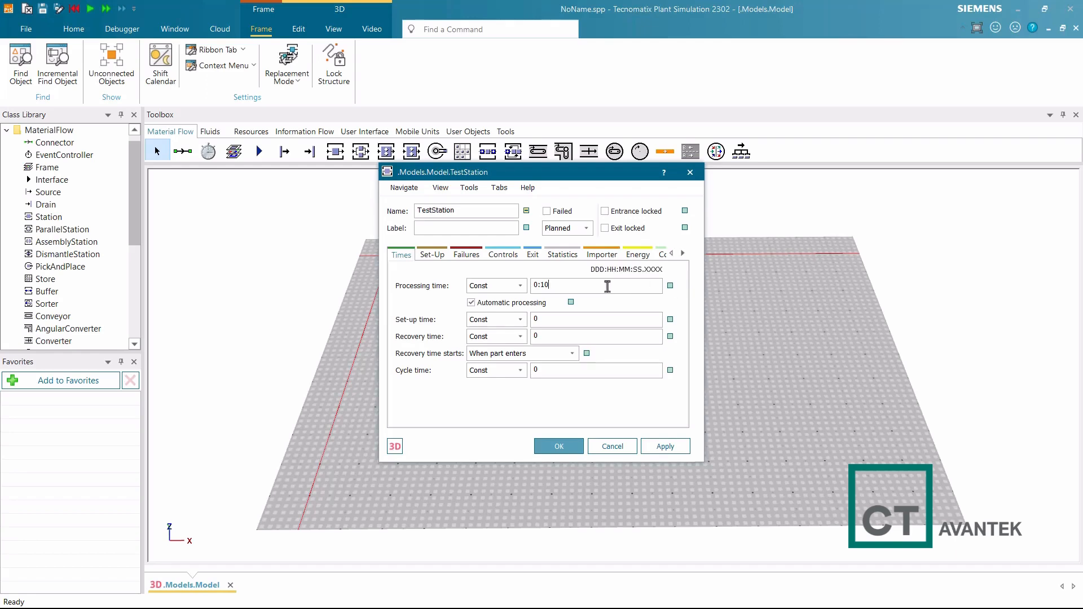
left_click(665, 173)
left_click(591, 286)
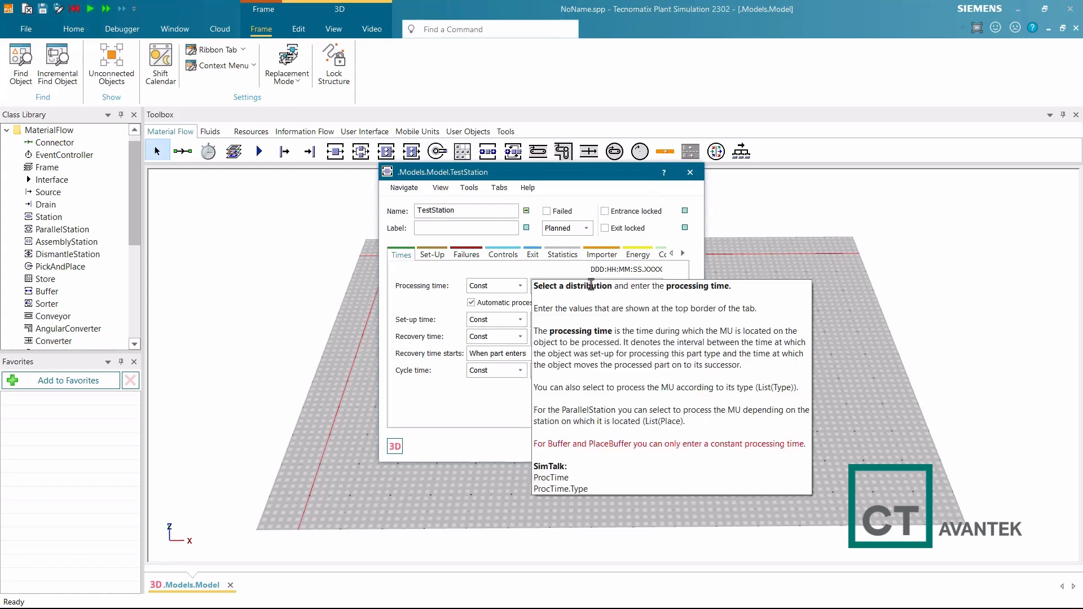